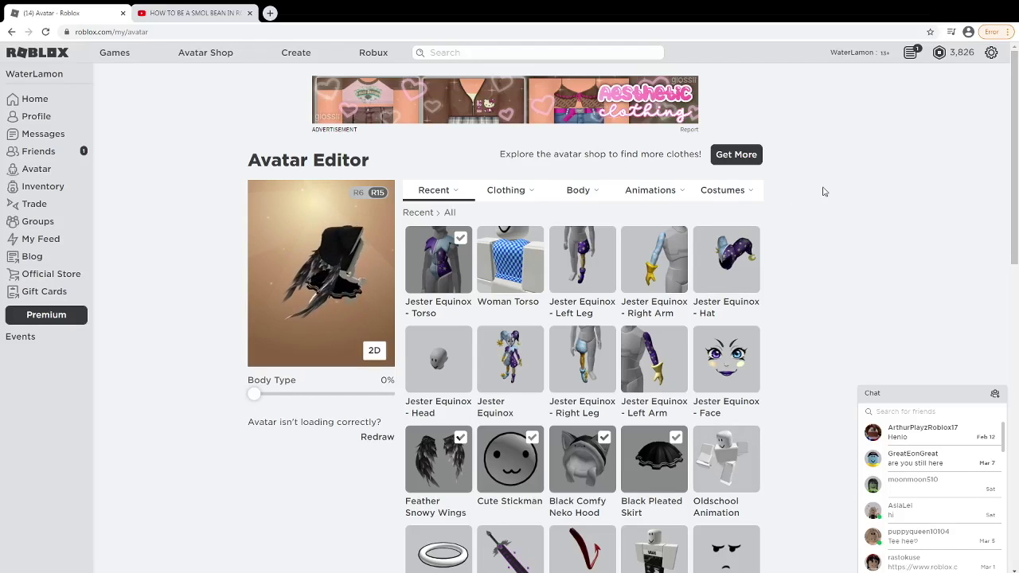
{"action": "scroll", "coordinate": [325, 273], "scroll_direction": "up", "scroll_amount": 3}
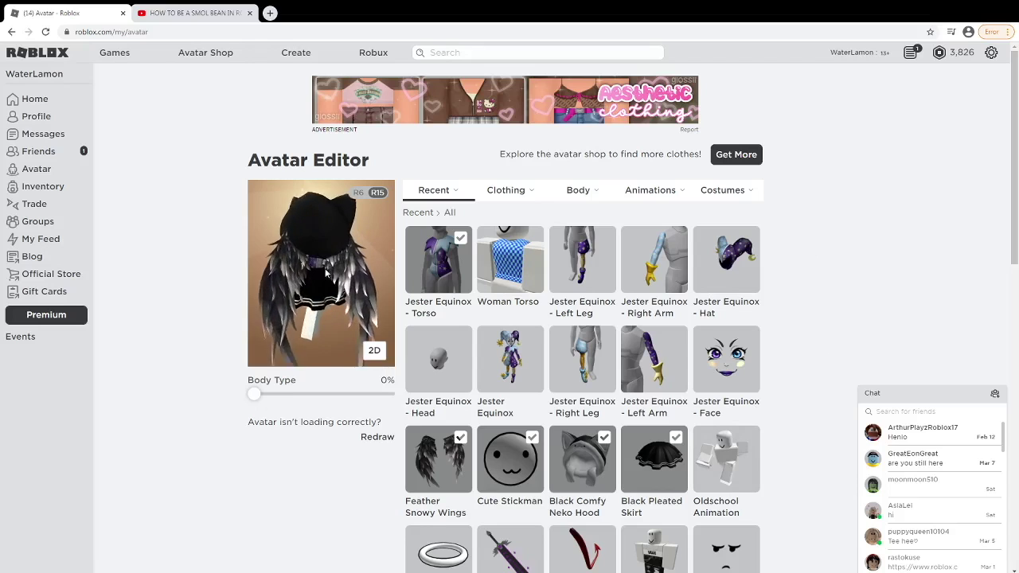
{"action": "scroll", "coordinate": [324, 276], "scroll_direction": "up", "scroll_amount": 5}
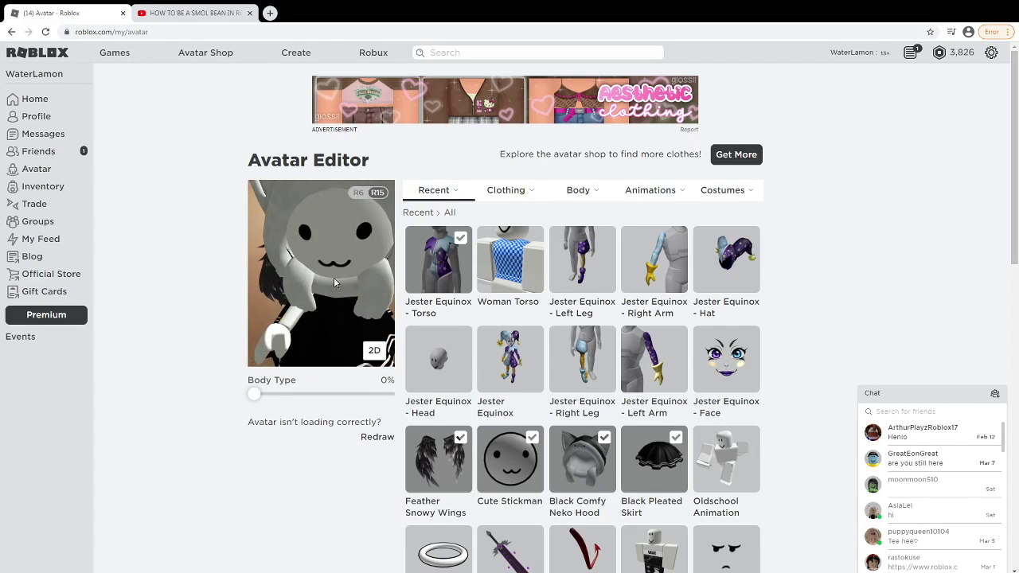
Unequip the Feather Snowy Wings, Cute Stickman face, Black Comfy Neko Hood and Black Pleated Skirt.
{"action": "left_click", "coordinate": [438, 459]}
{"action": "left_click", "coordinate": [509, 459]}
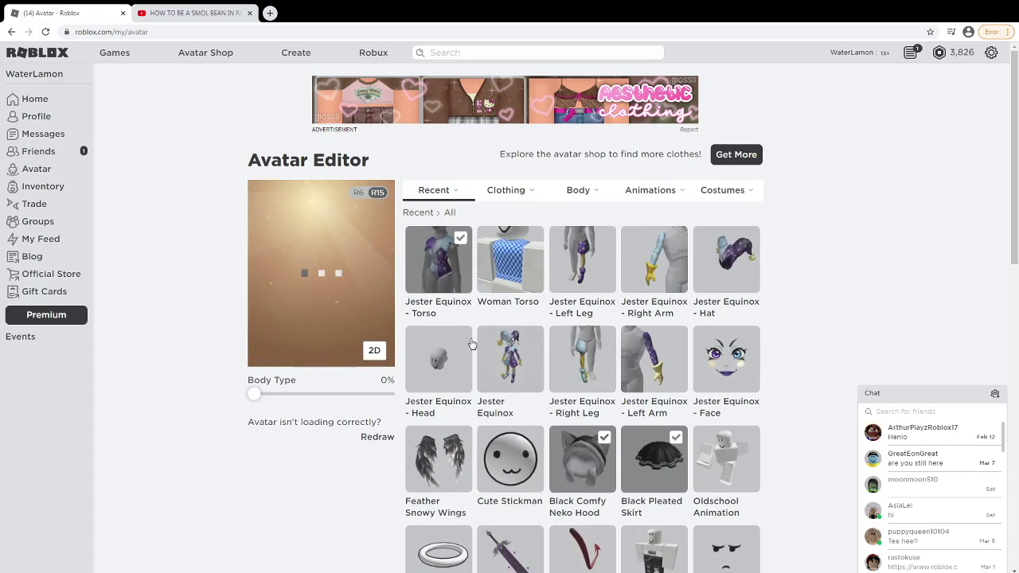
{"action": "left_click", "coordinate": [595, 482]}
{"action": "left_click", "coordinate": [664, 483]}
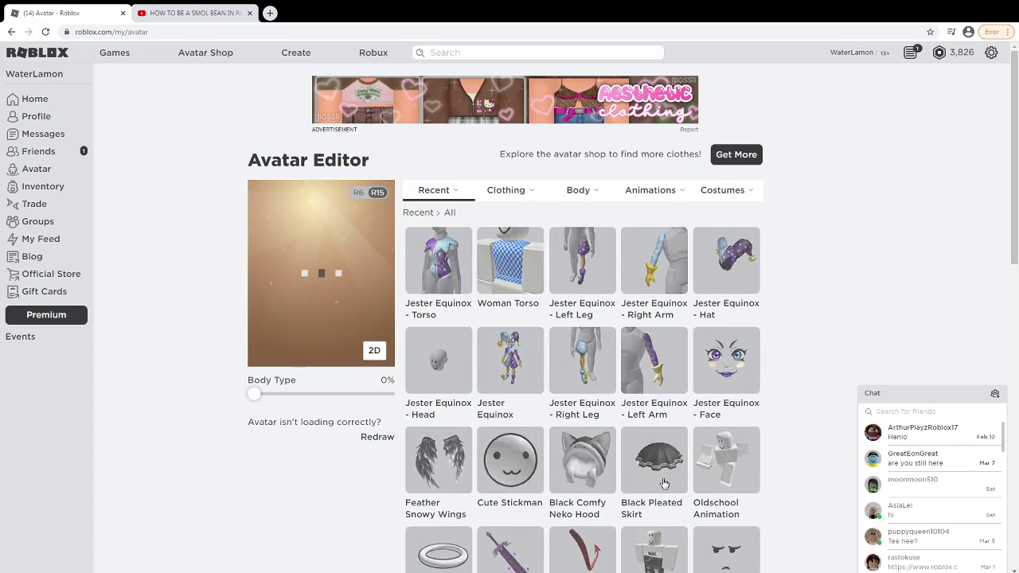
{"action": "scroll", "coordinate": [664, 483], "scroll_direction": "down", "scroll_amount": 1}
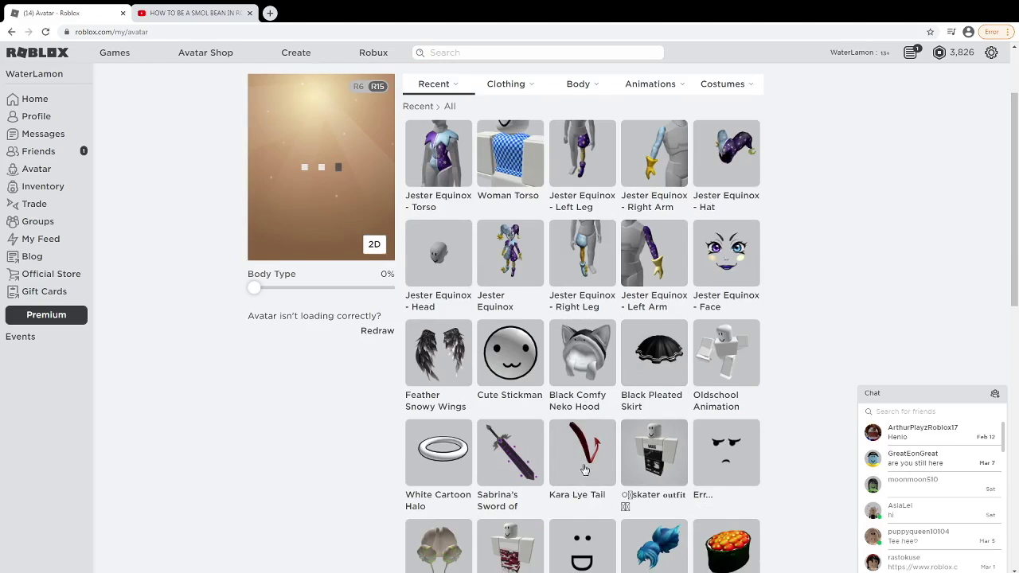
{"action": "scroll", "coordinate": [250, 359], "scroll_direction": "up", "scroll_amount": 1}
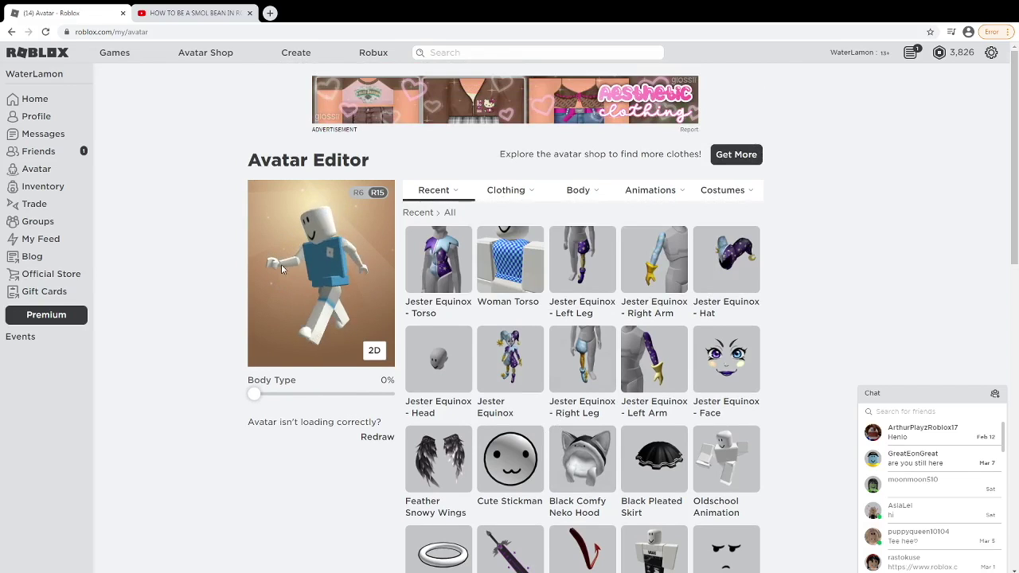
{"action": "left_click_drag", "start_coordinate": [293, 268], "coordinate": [348, 271]}
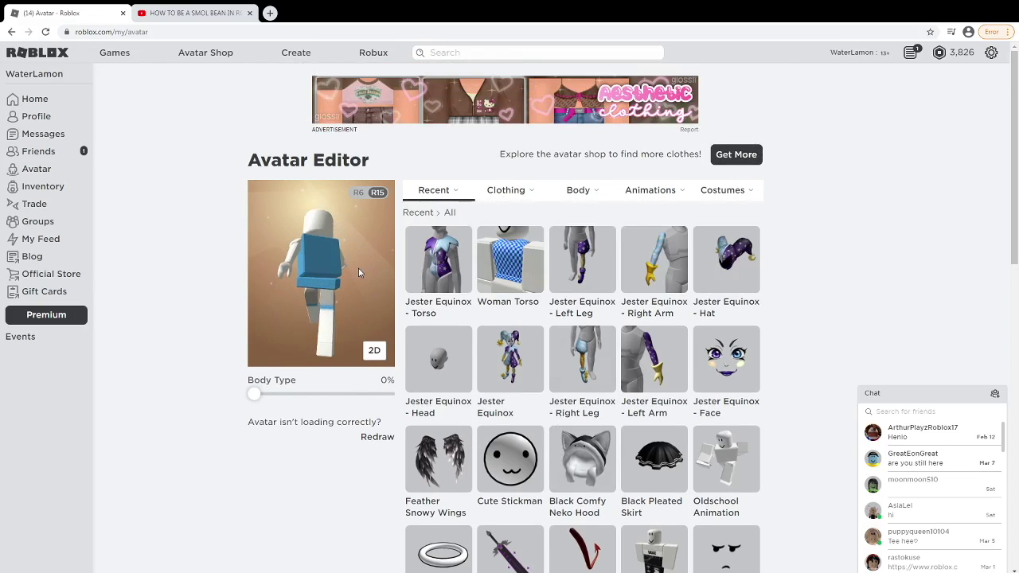
{"action": "mouse_move", "coordinate": [581, 190]}
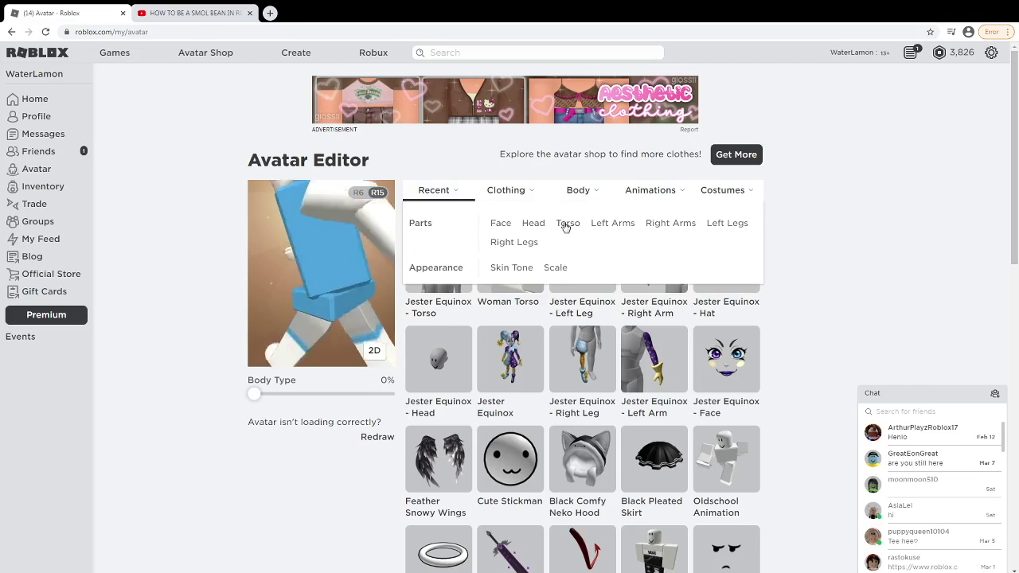
Equip the Woman Torso, then the Blonde Pride Double Buns hair.
{"action": "left_click", "coordinate": [566, 225]}
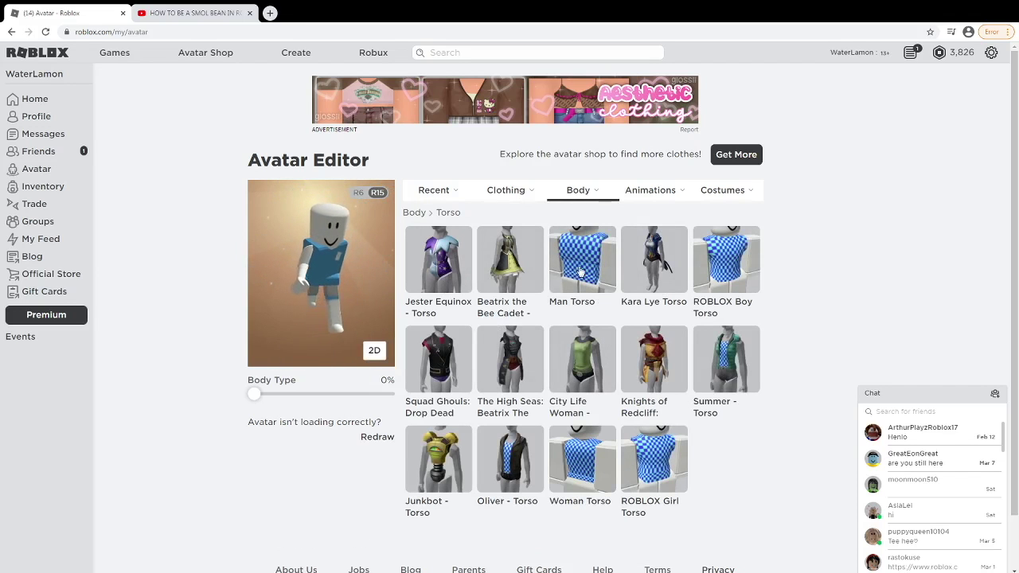
{"action": "left_click", "coordinate": [562, 473]}
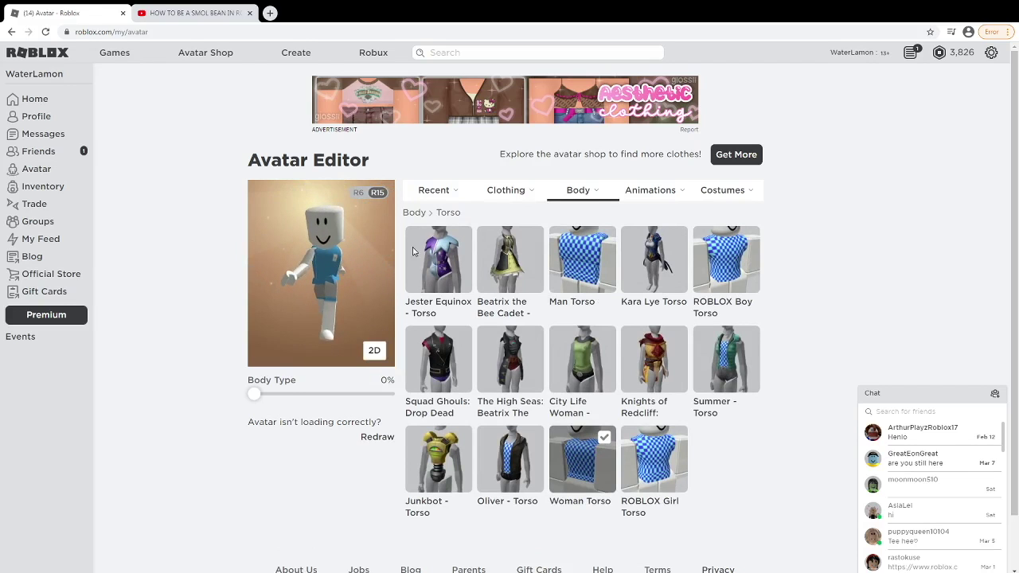
{"action": "mouse_move", "coordinate": [506, 190]}
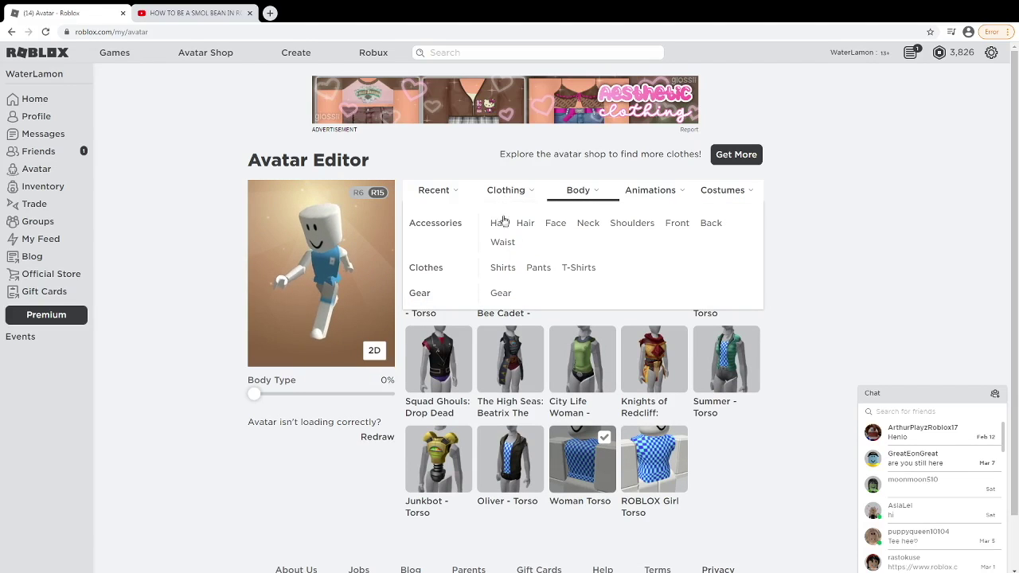
{"action": "left_click", "coordinate": [524, 223]}
{"action": "left_click", "coordinate": [580, 259]}
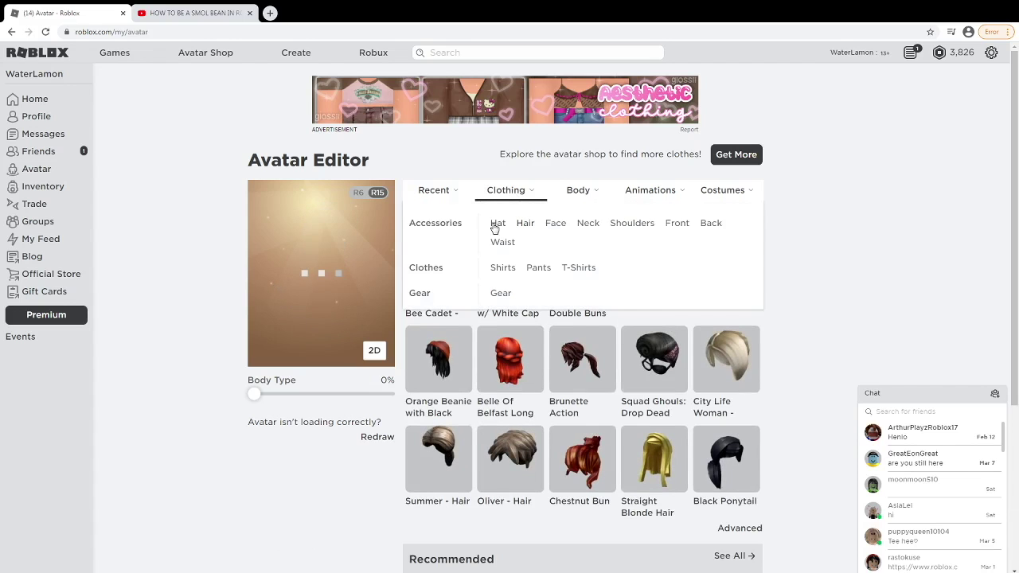
Add the Black Comfy Neko Hood and Cute Stickman face, then revisit the hair list.
{"action": "left_click", "coordinate": [496, 225]}
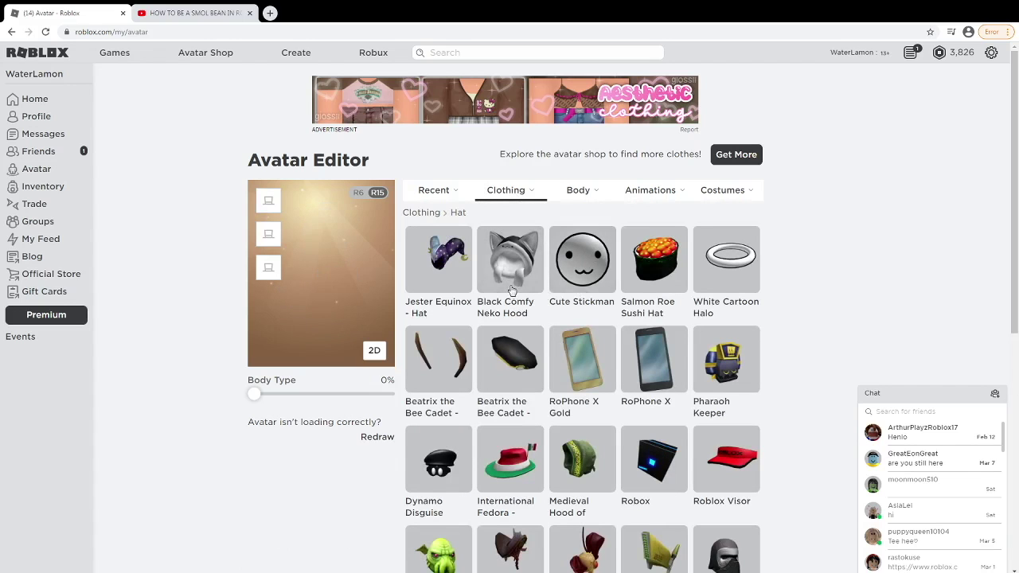
{"action": "left_click", "coordinate": [512, 290]}
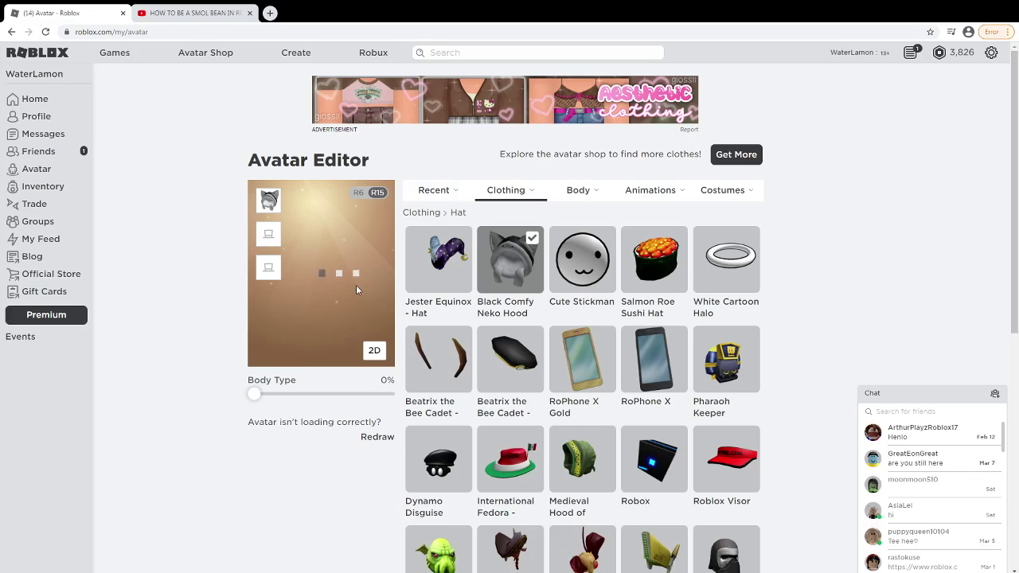
{"action": "mouse_move", "coordinate": [578, 190]}
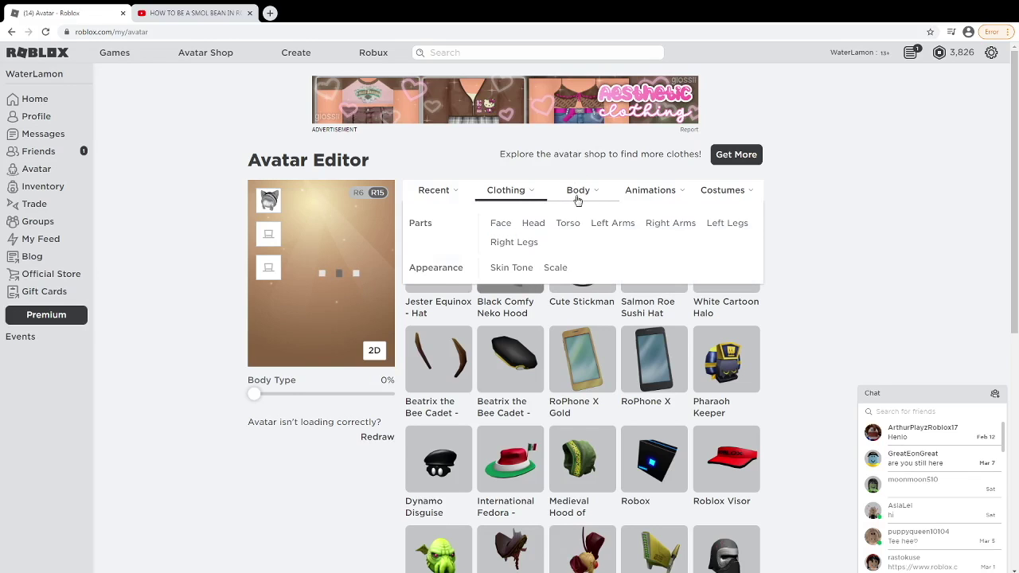
{"action": "left_click", "coordinate": [576, 281]}
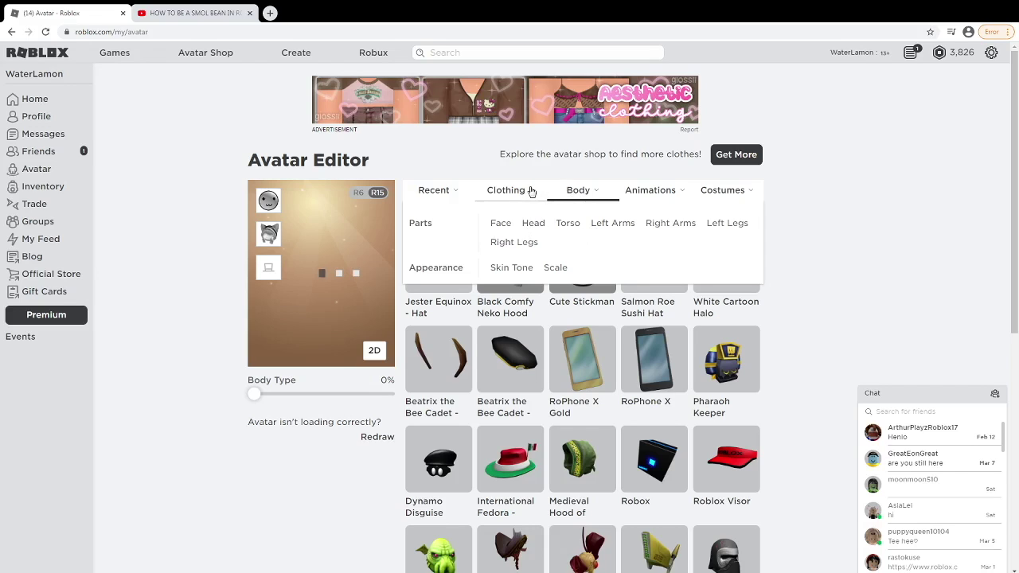
{"action": "mouse_move", "coordinate": [507, 190]}
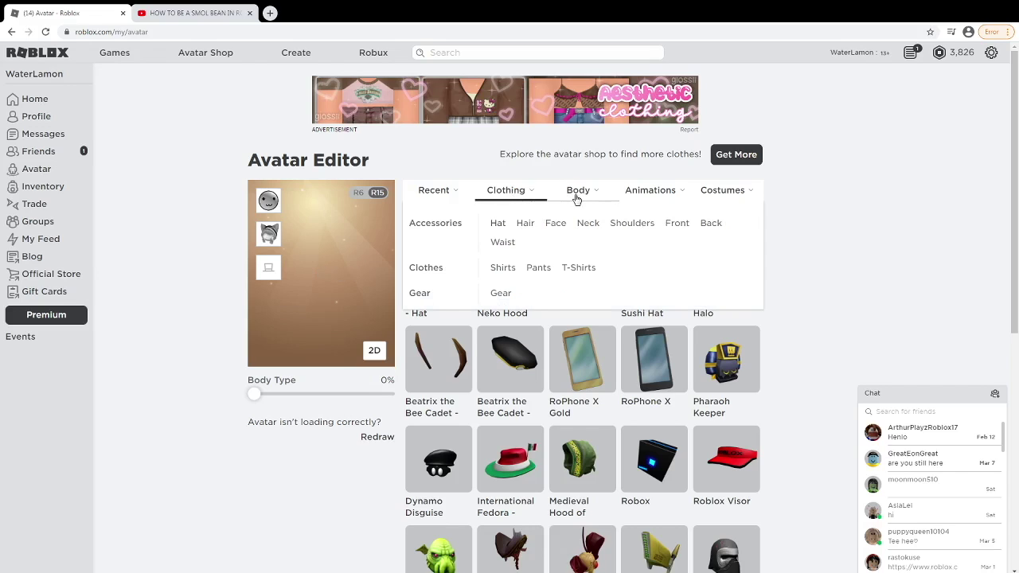
{"action": "left_click", "coordinate": [522, 224]}
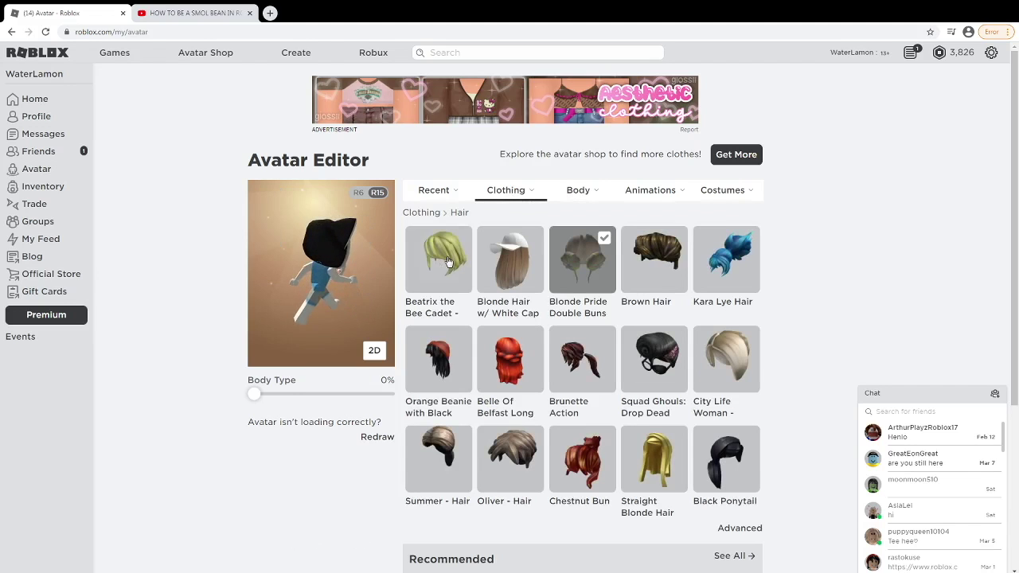
{"action": "left_click", "coordinate": [453, 257]}
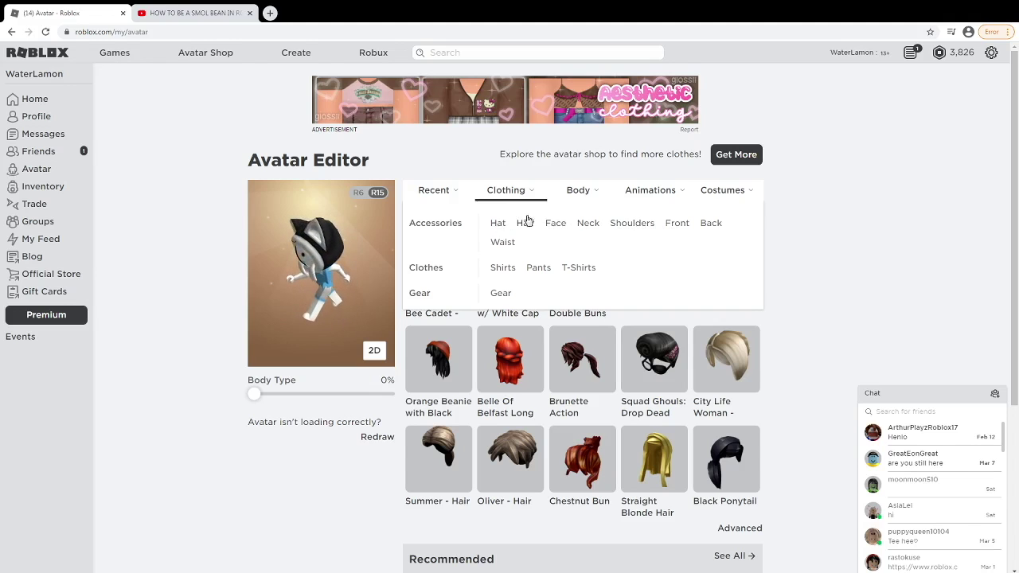
{"action": "mouse_move", "coordinate": [507, 190]}
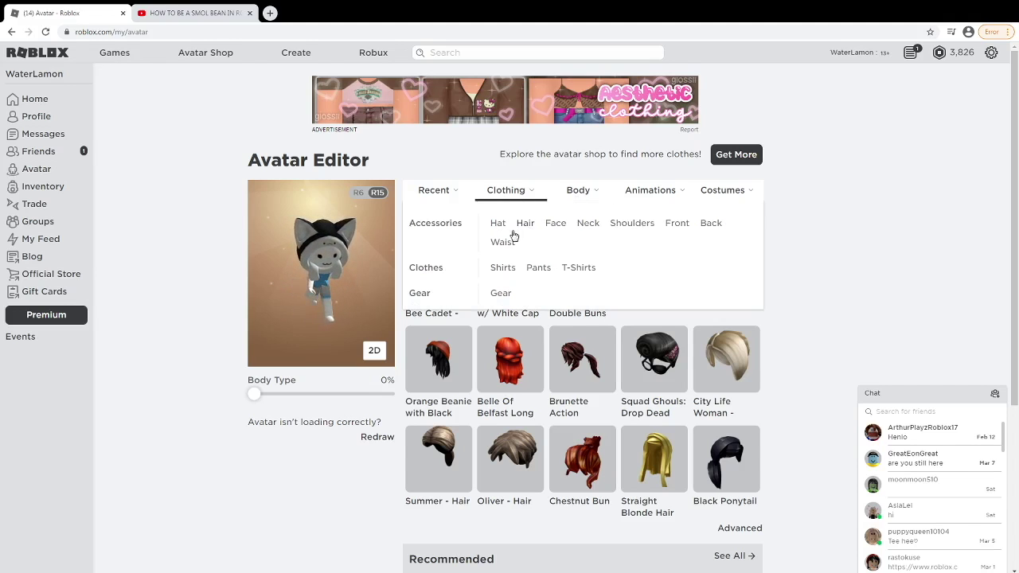
Swap the Black Pleated Skirt for the red Kara Lye Tail and set body type to 100%.
{"action": "left_click", "coordinate": [503, 242]}
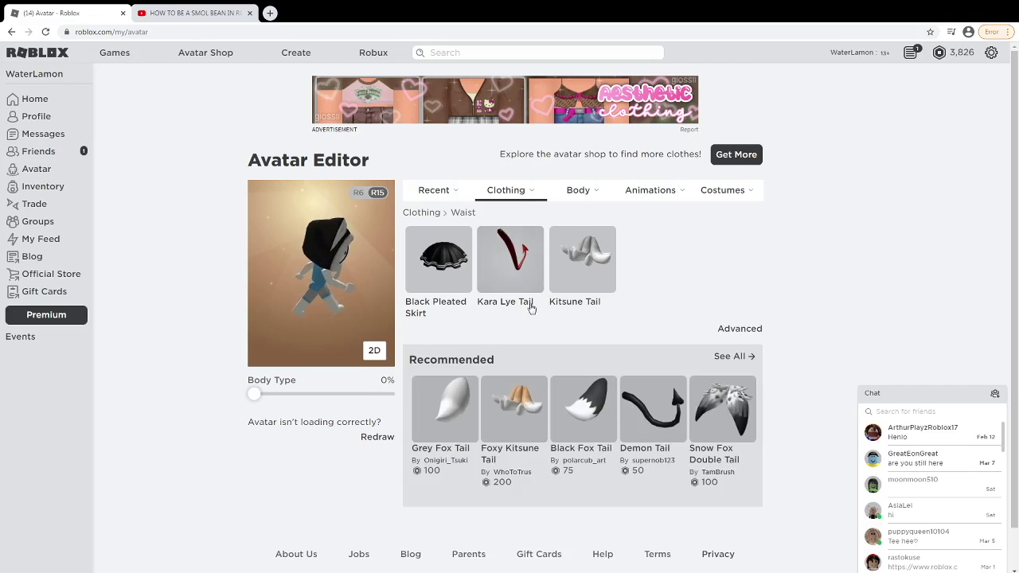
{"action": "left_click", "coordinate": [438, 261]}
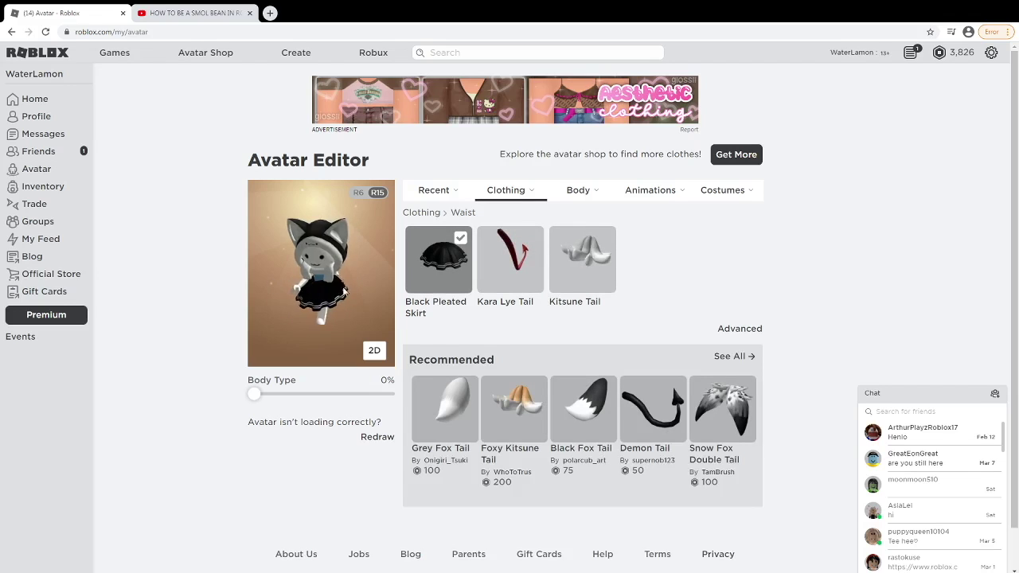
{"action": "left_click", "coordinate": [530, 271]}
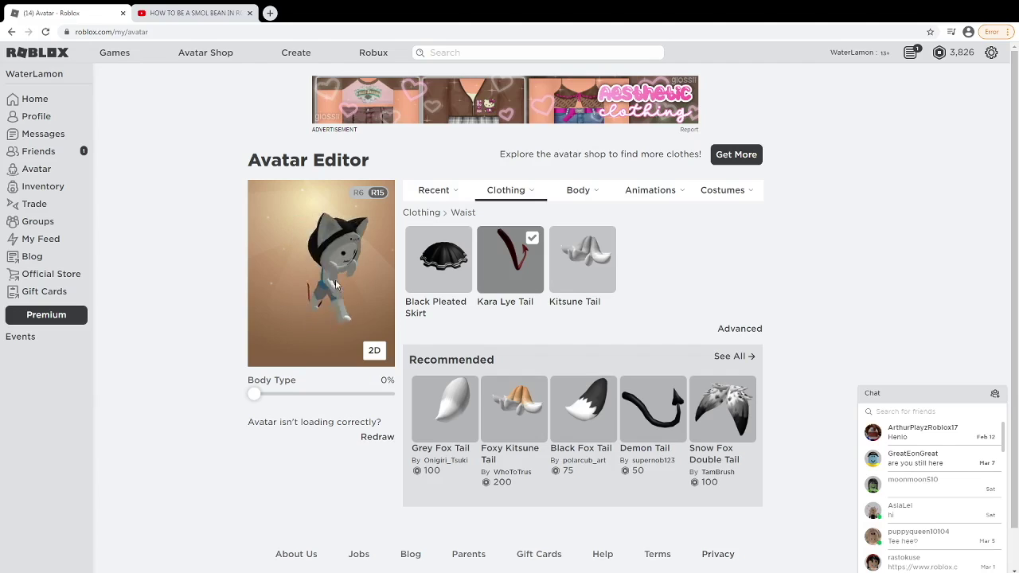
{"action": "left_click_drag", "start_coordinate": [321, 287], "coordinate": [363, 278]}
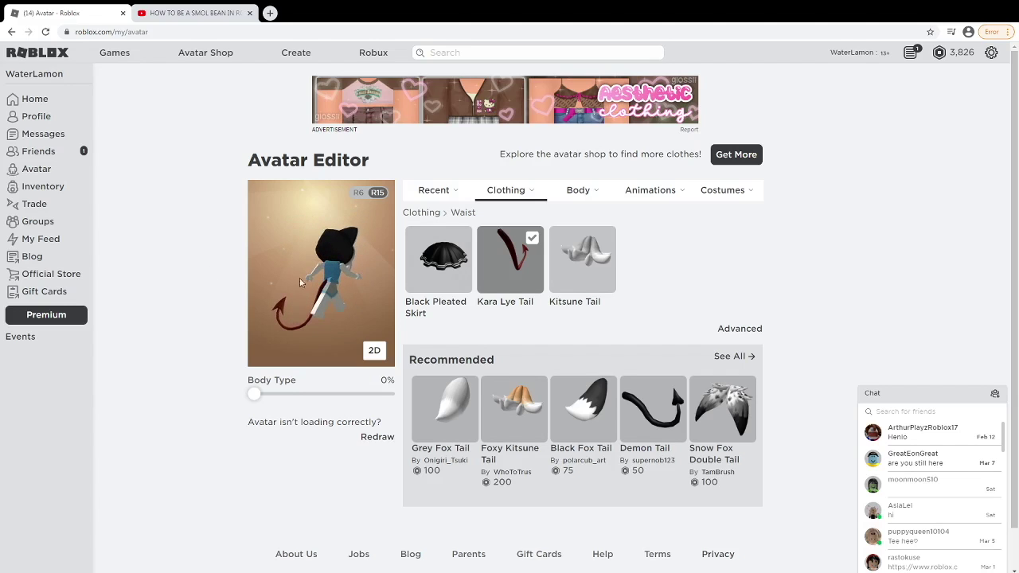
{"action": "scroll", "coordinate": [302, 285], "scroll_direction": "up", "scroll_amount": 3}
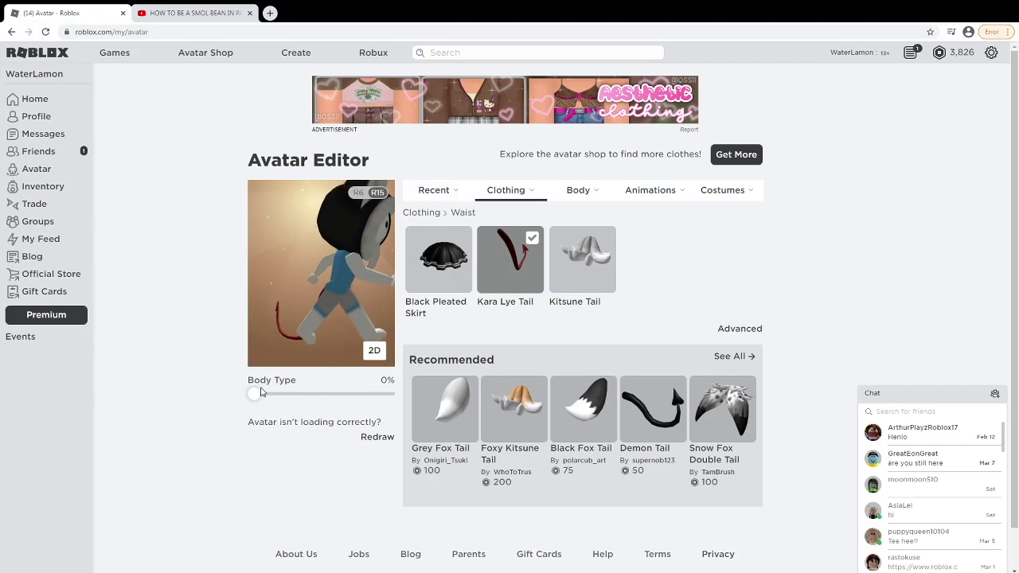
{"action": "left_click_drag", "start_coordinate": [253, 393], "coordinate": [387, 393]}
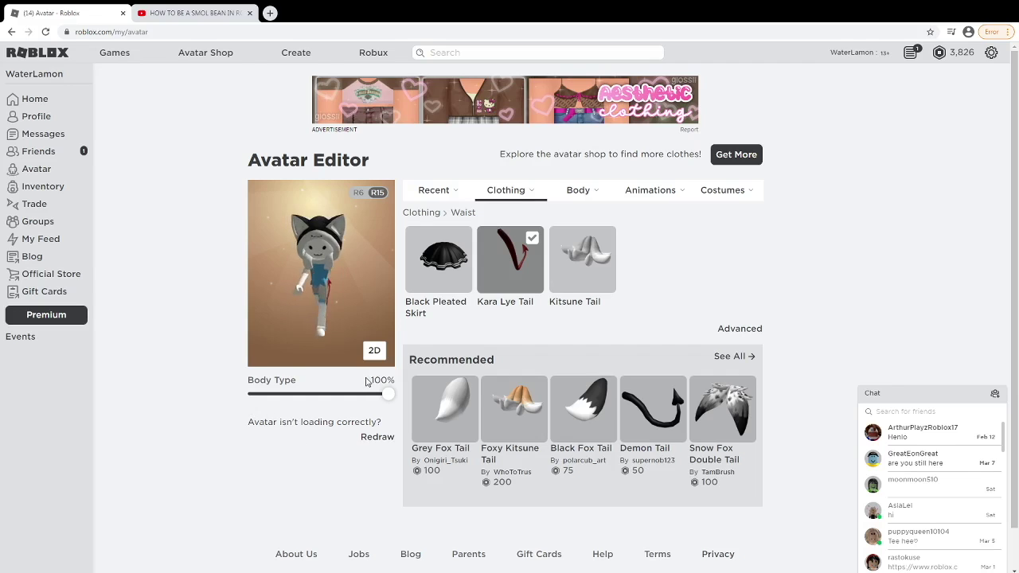
Adjust the Body Type slider again and clear an accidental text selection.
{"action": "left_click_drag", "start_coordinate": [375, 379], "coordinate": [401, 382]}
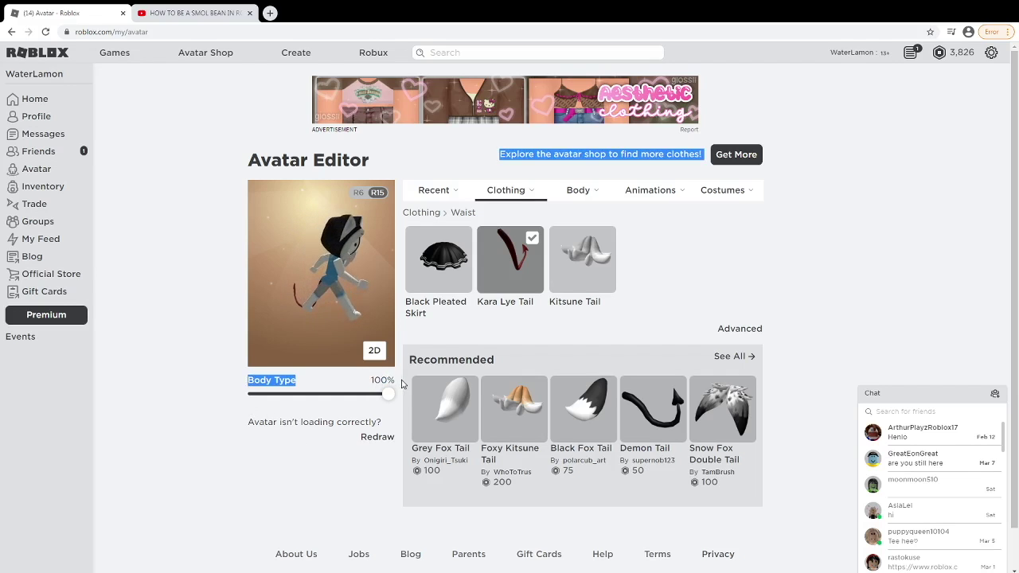
{"action": "left_click", "coordinate": [783, 246]}
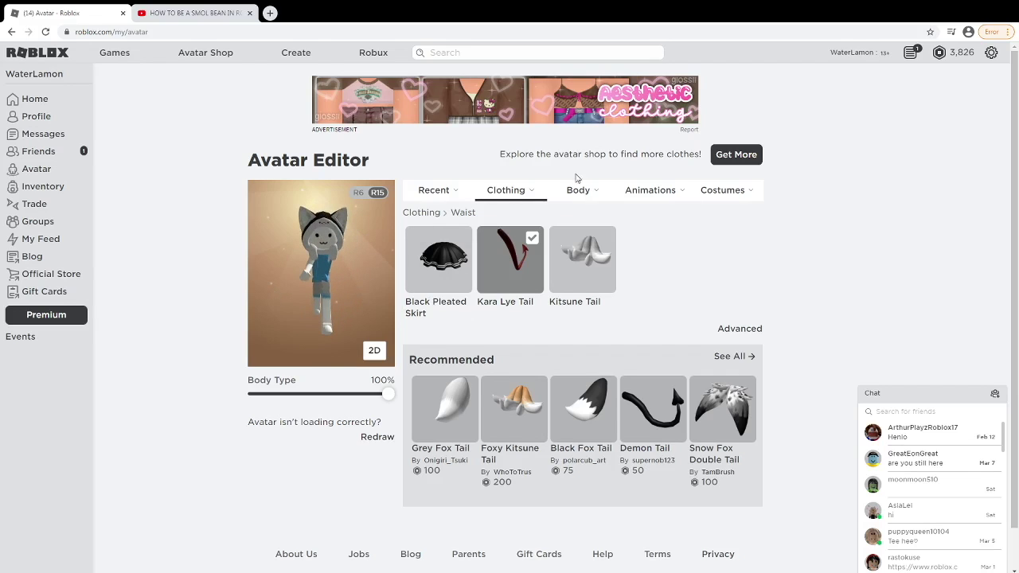
{"action": "mouse_move", "coordinate": [582, 190]}
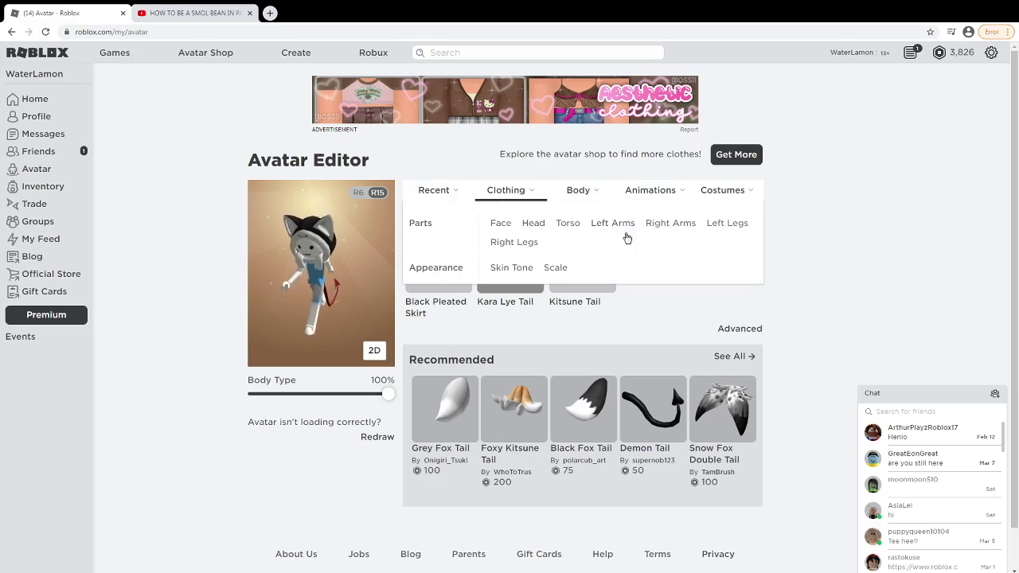
Browse the Body tab's head parts, confirming the Woman Head is worn.
{"action": "left_click", "coordinate": [586, 194]}
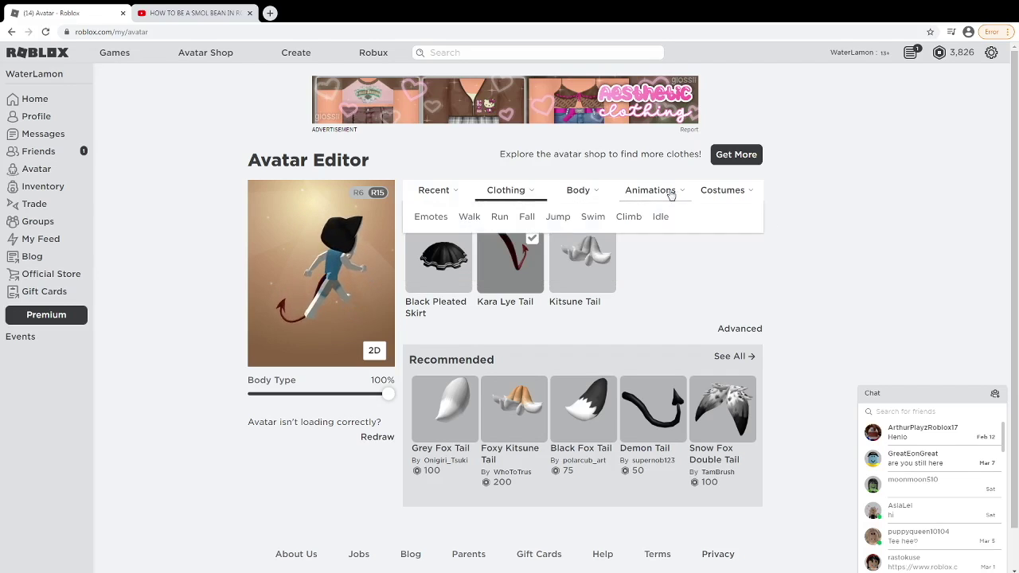
{"action": "left_click", "coordinate": [583, 192]}
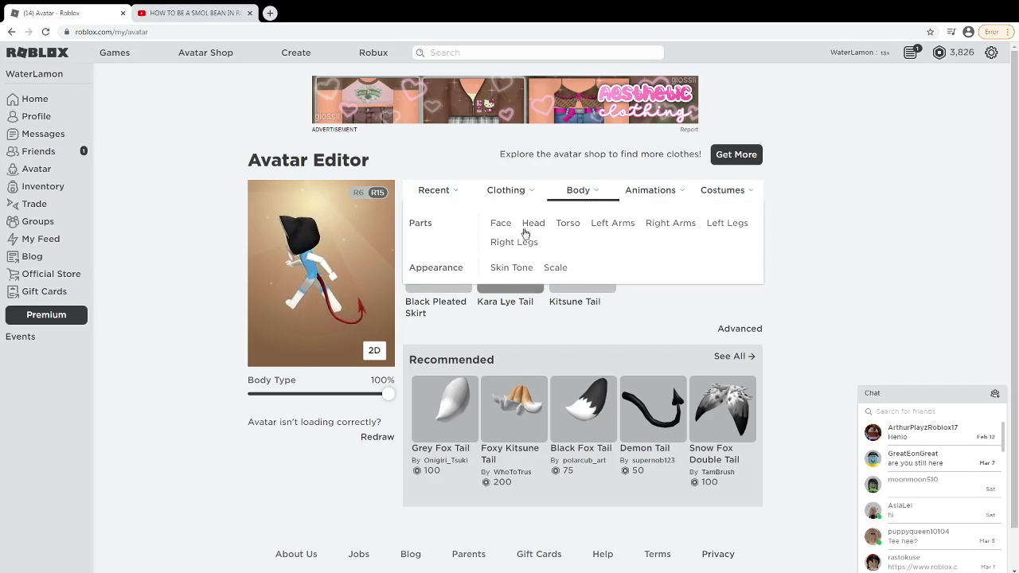
{"action": "left_click", "coordinate": [533, 223]}
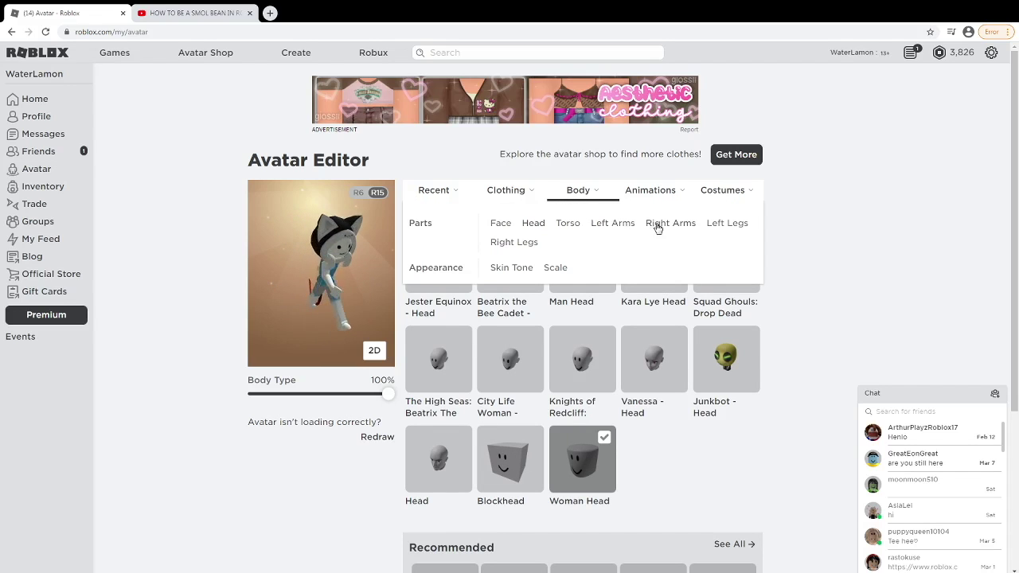
{"action": "mouse_move", "coordinate": [507, 191]}
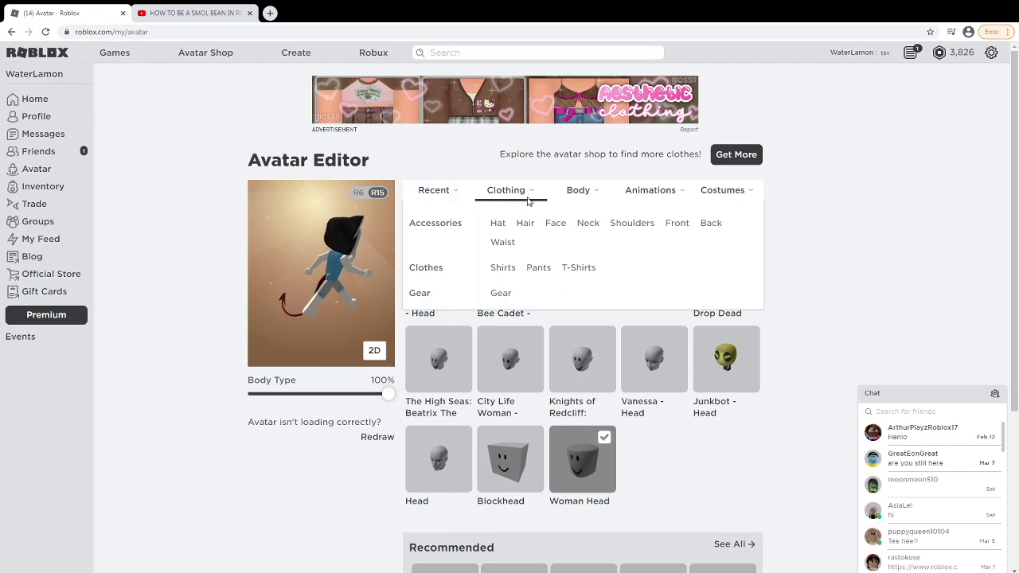
Replace the Butterfly pants with the black skater outfit pants.
{"action": "left_click", "coordinate": [541, 268]}
{"action": "left_click", "coordinate": [510, 259]}
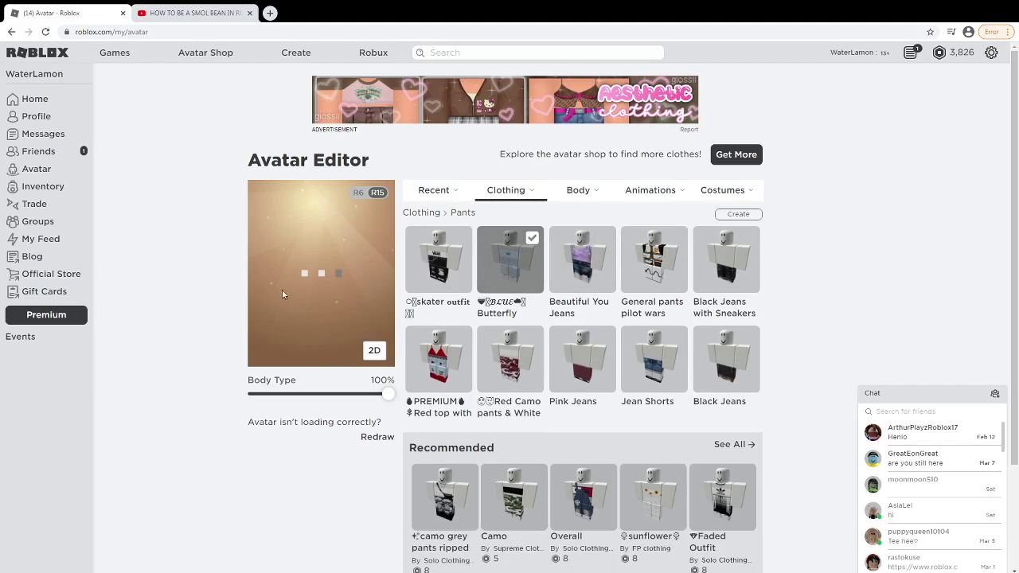
{"action": "left_click", "coordinate": [435, 290]}
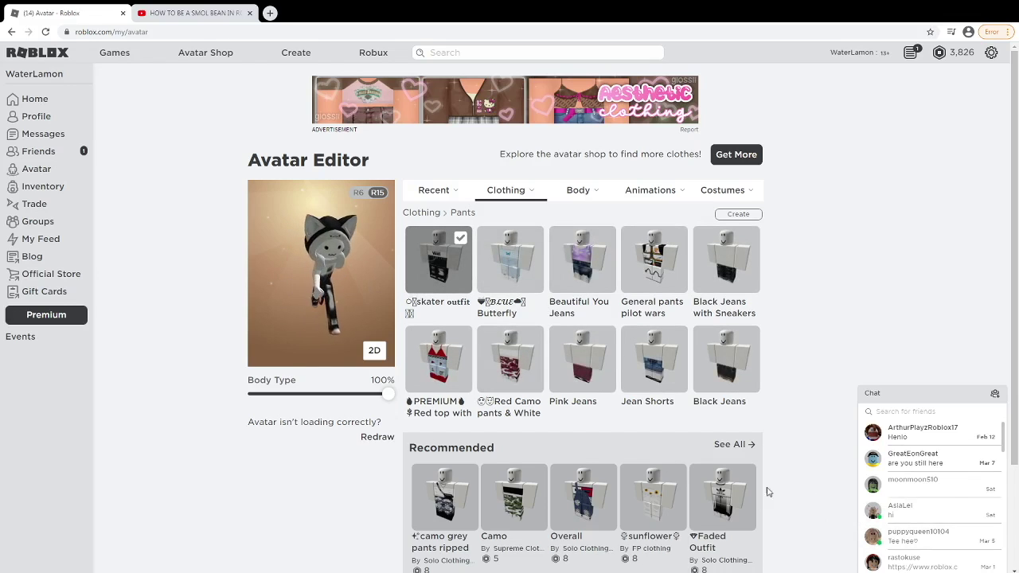
Try on the Faded Outfit pants and buy them for 8 Robux.
{"action": "left_click", "coordinate": [722, 512]}
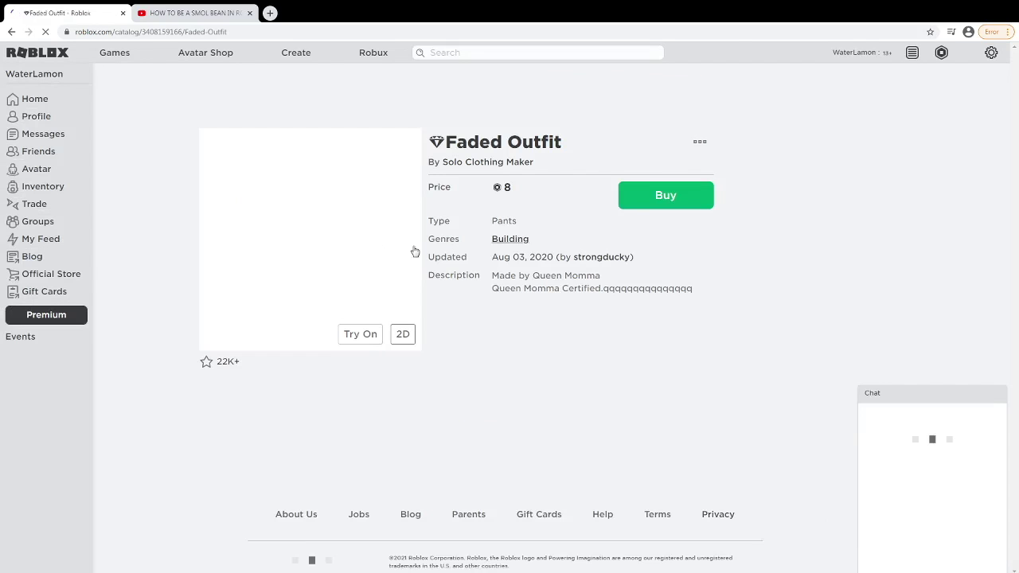
{"action": "left_click", "coordinate": [360, 334]}
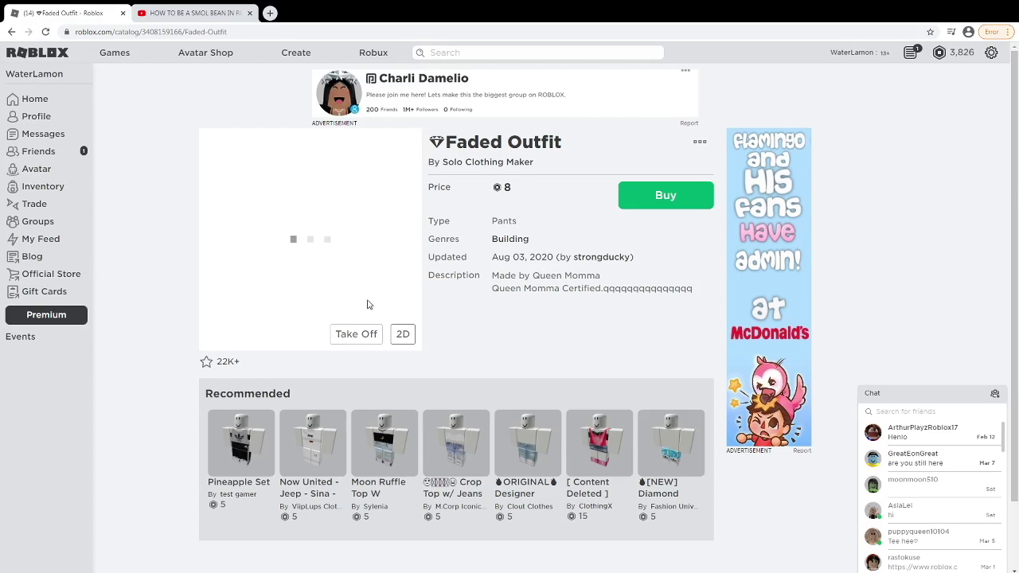
{"action": "left_click_drag", "start_coordinate": [493, 189], "coordinate": [525, 192]}
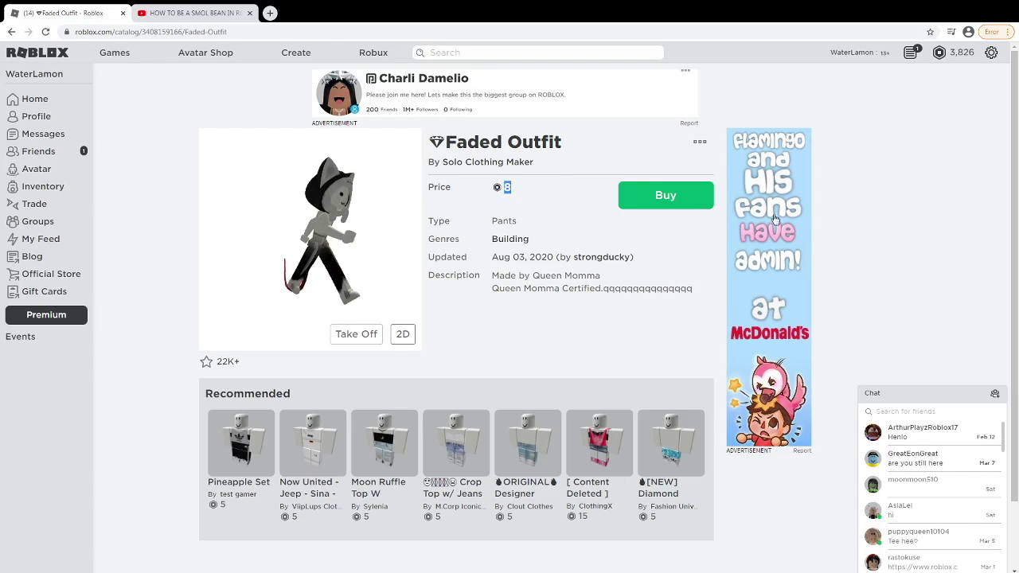
{"action": "left_click", "coordinate": [651, 196]}
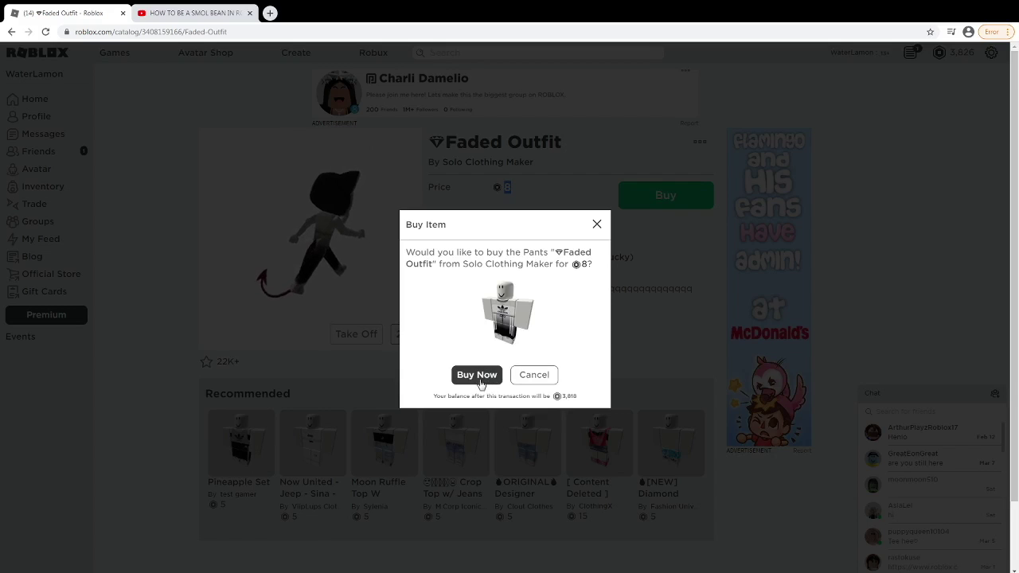
{"action": "left_click", "coordinate": [477, 375]}
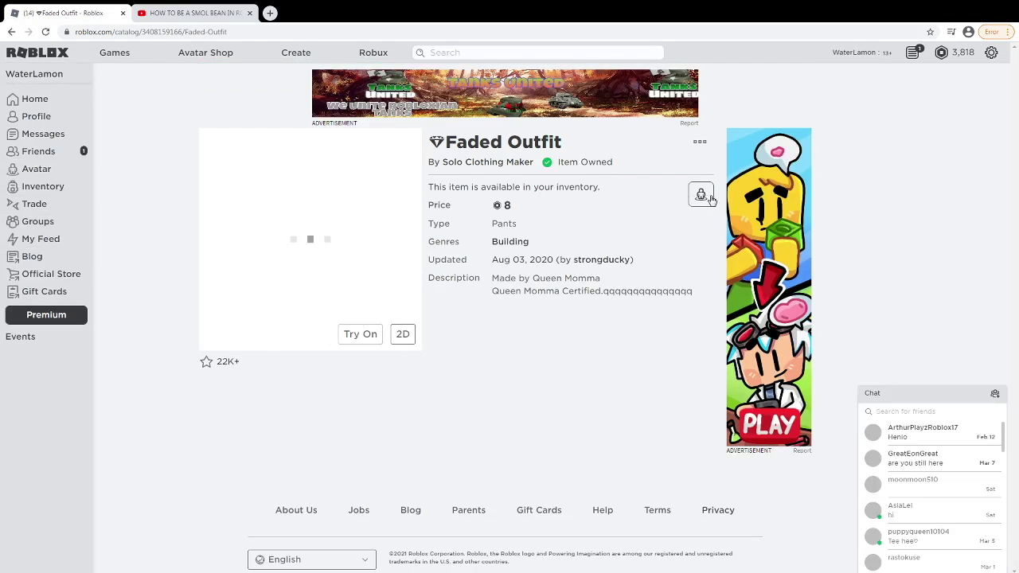
Wear the Faded Outfit pants and change the skin tone to pink, then light peach.
{"action": "left_click", "coordinate": [701, 195]}
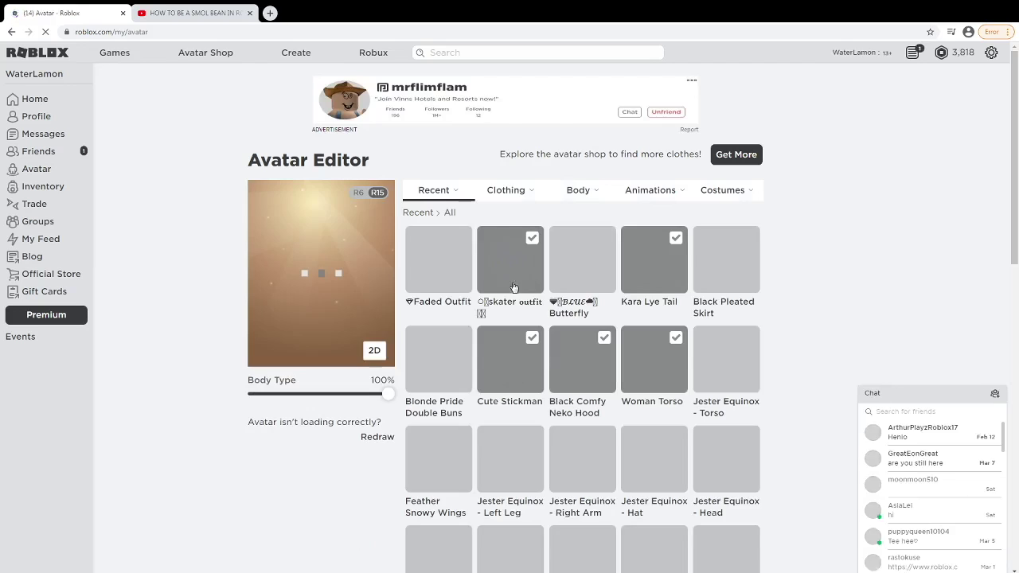
{"action": "left_click", "coordinate": [426, 275]}
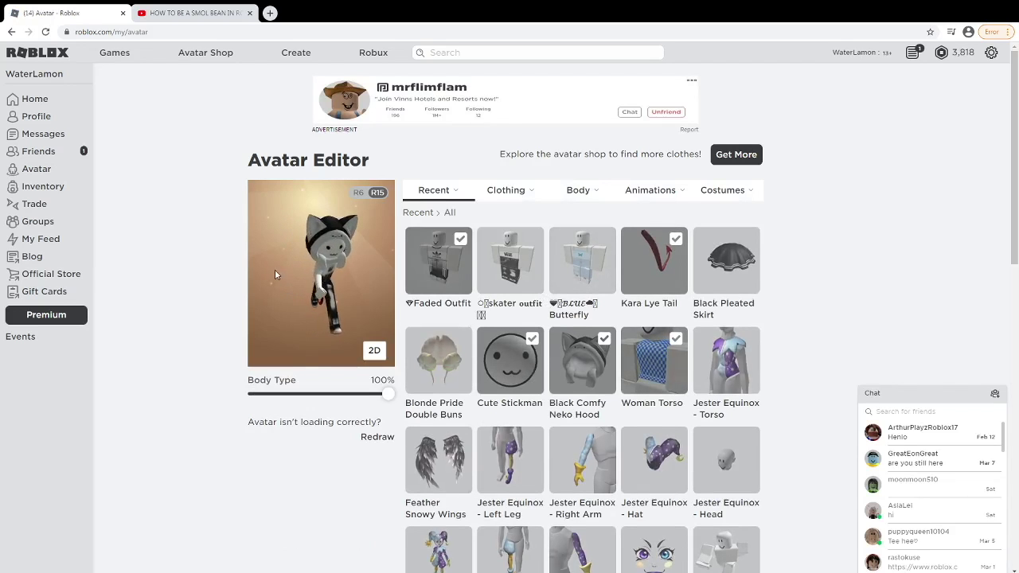
{"action": "mouse_move", "coordinate": [580, 190]}
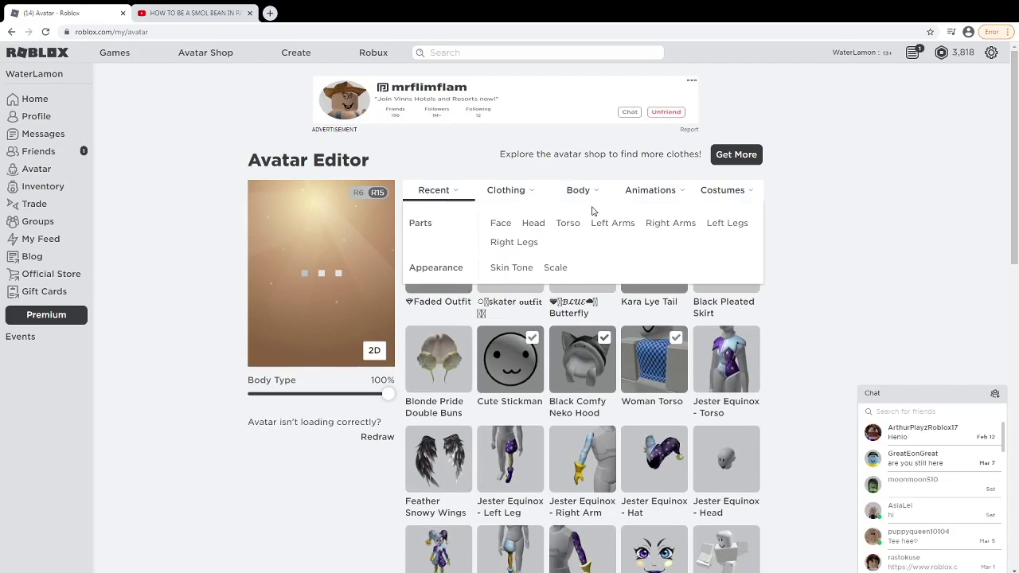
{"action": "left_click", "coordinate": [516, 268]}
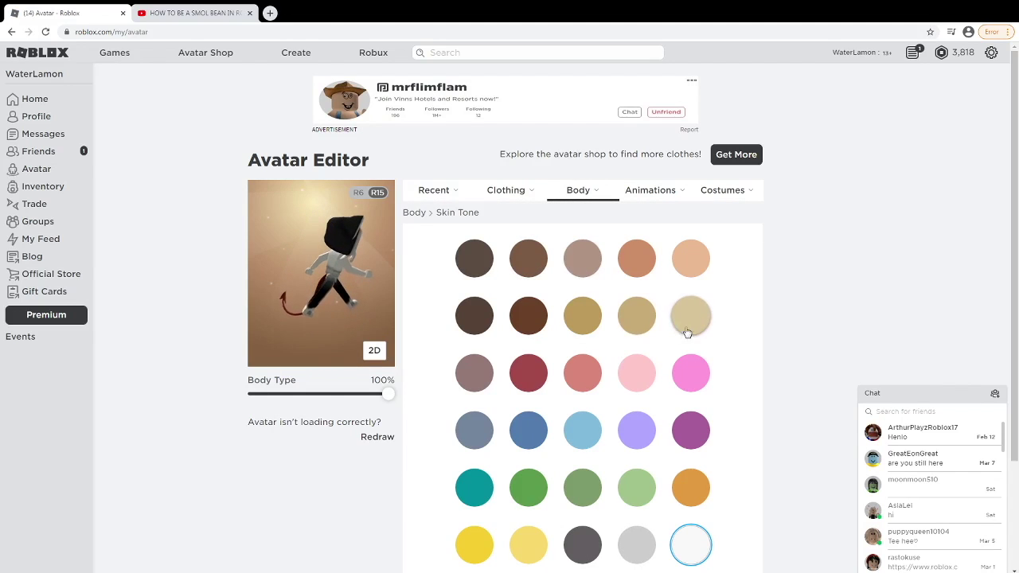
{"action": "left_click", "coordinate": [633, 373]}
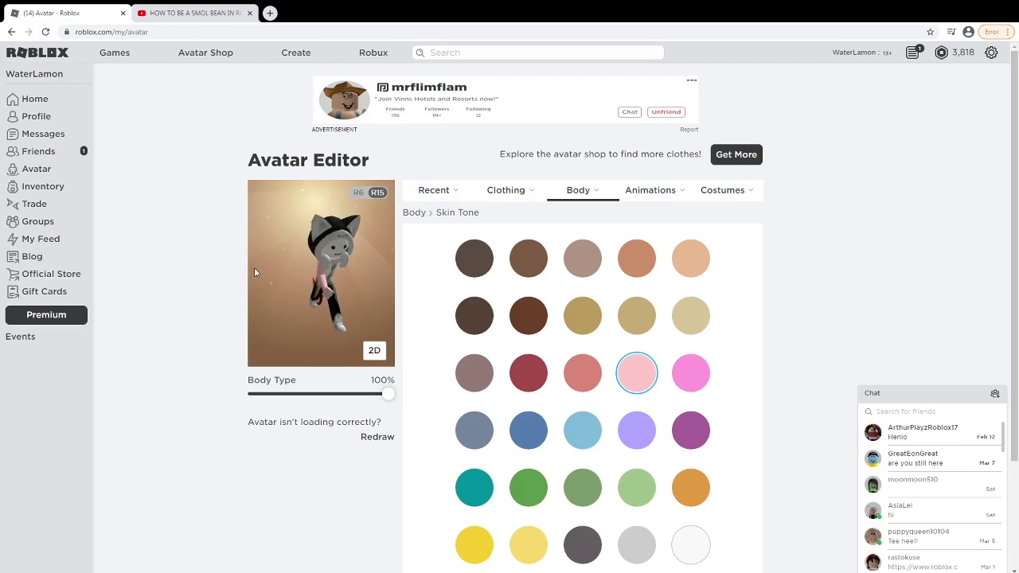
{"action": "scroll", "coordinate": [657, 347], "scroll_direction": "down", "scroll_amount": 2}
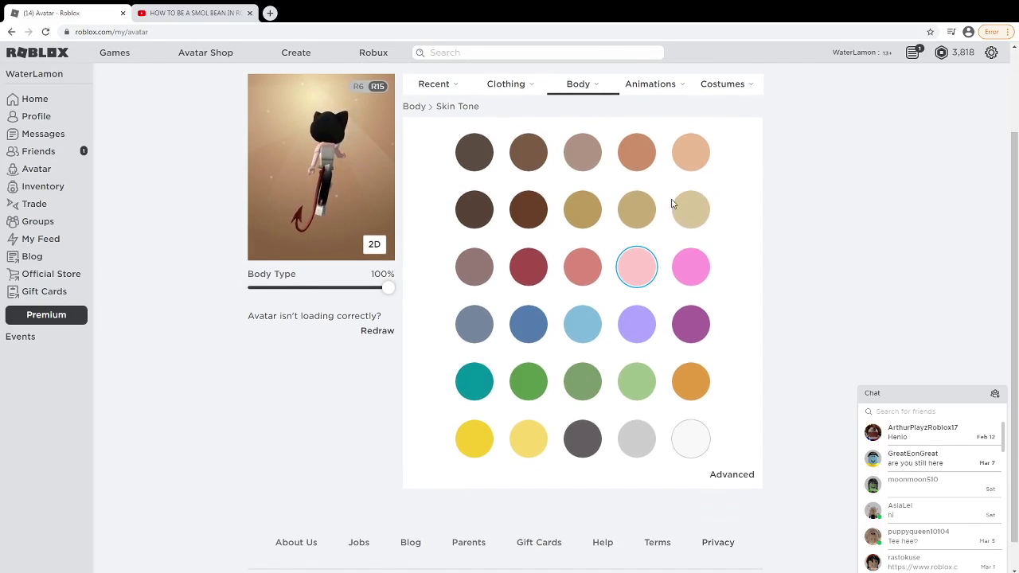
{"action": "left_click", "coordinate": [685, 160]}
{"action": "scroll", "coordinate": [569, 228], "scroll_direction": "up", "scroll_amount": 2}
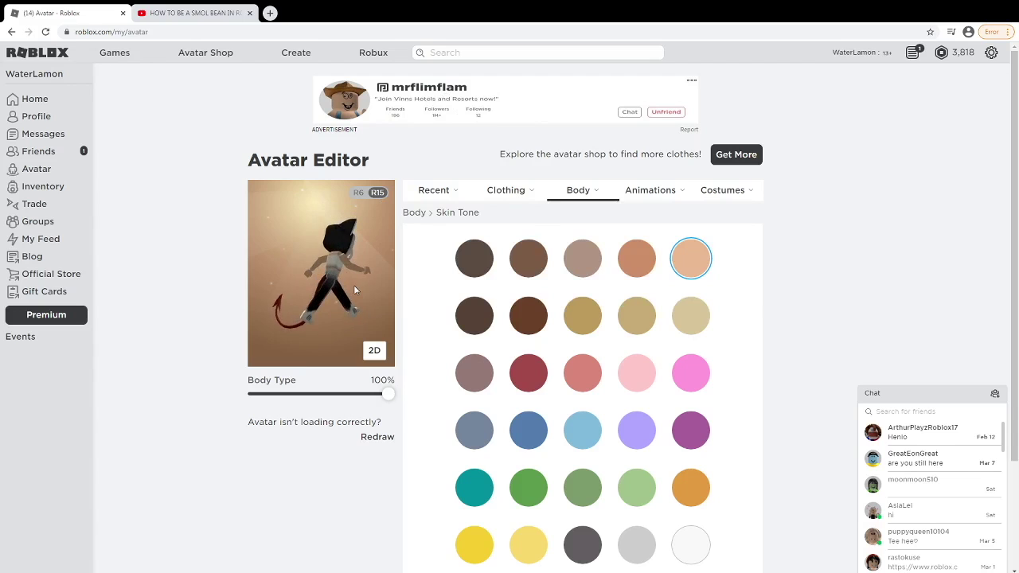
{"action": "mouse_move", "coordinate": [578, 83]}
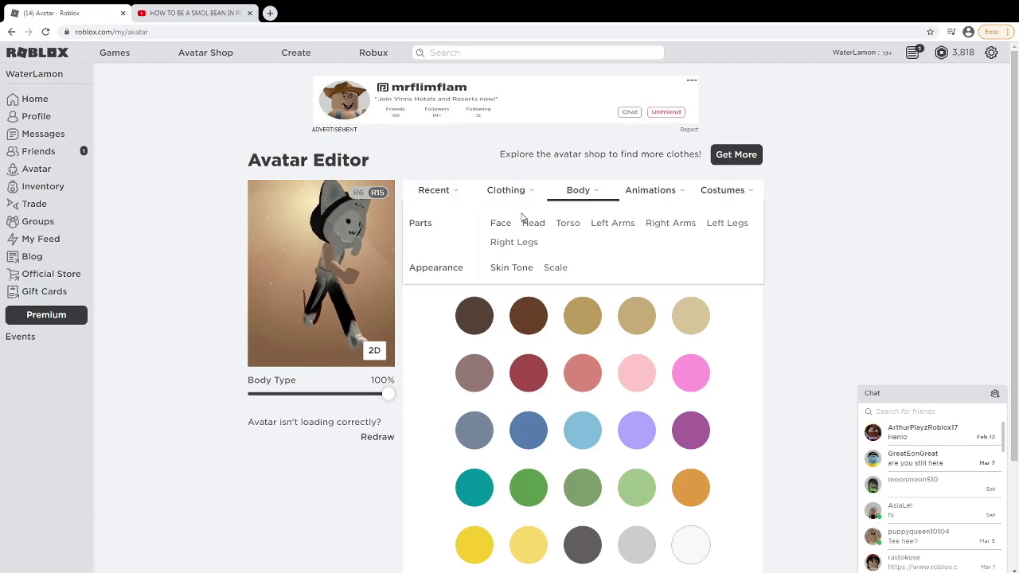
Check the right arm parts (Woman Right Arm worn), then list all recent items.
{"action": "left_click", "coordinate": [665, 223]}
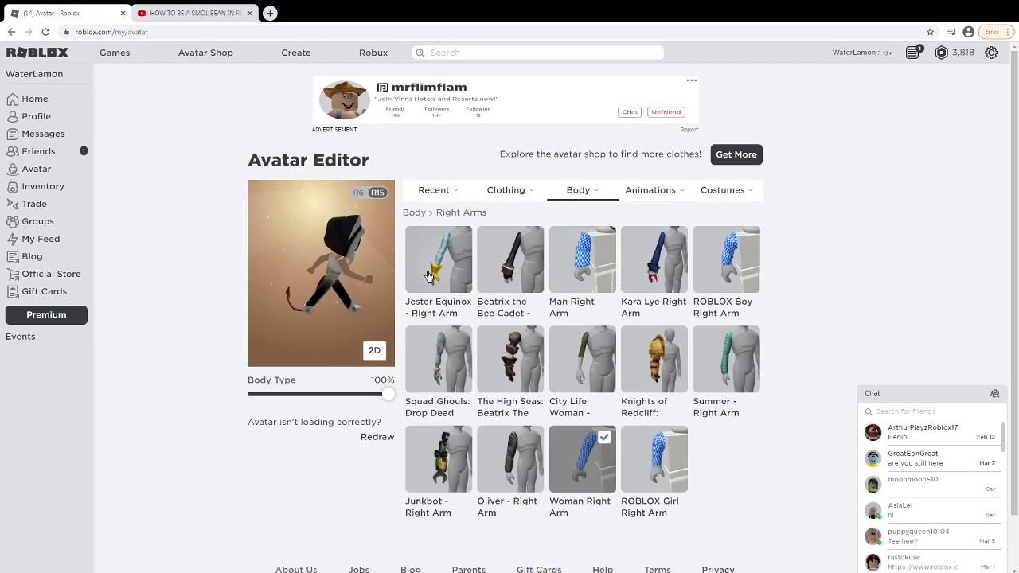
{"action": "left_click_drag", "start_coordinate": [332, 263], "coordinate": [295, 261]}
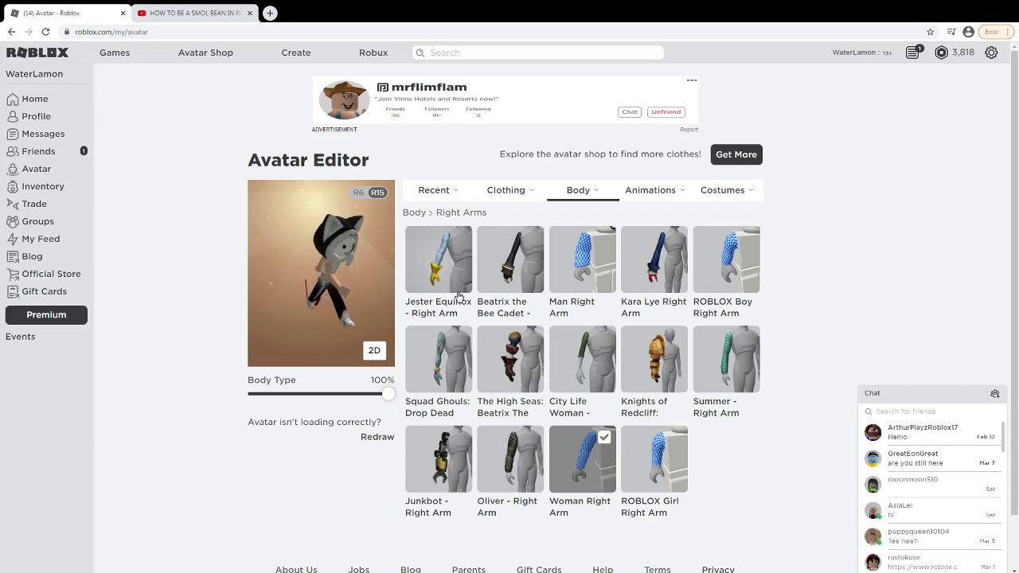
{"action": "mouse_move", "coordinate": [434, 191]}
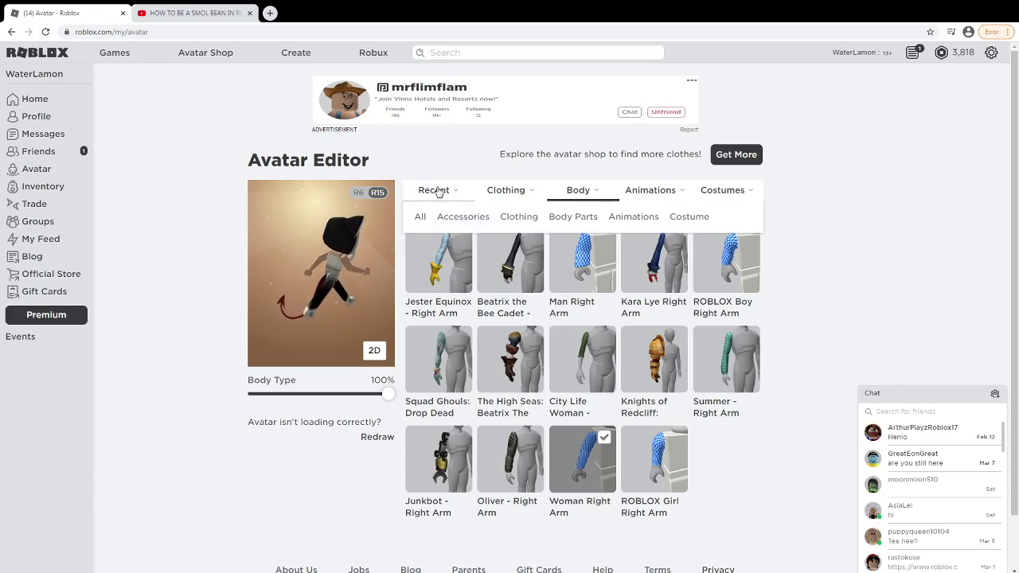
{"action": "left_click", "coordinate": [411, 220]}
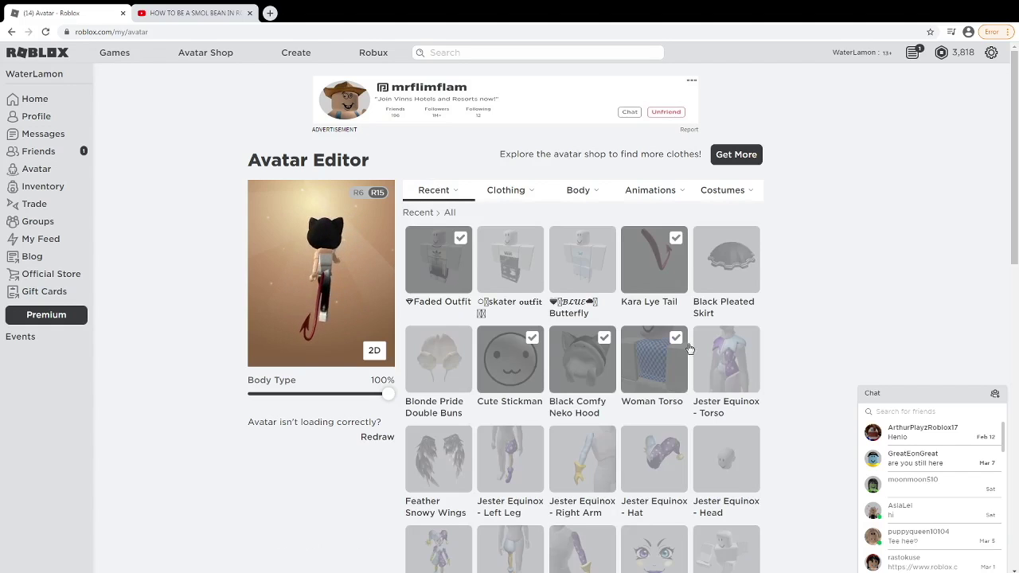
{"action": "scroll", "coordinate": [682, 350], "scroll_direction": "down", "scroll_amount": 2}
{"action": "scroll", "coordinate": [683, 350], "scroll_direction": "down", "scroll_amount": 2}
{"action": "scroll", "coordinate": [683, 351], "scroll_direction": "down", "scroll_amount": 3}
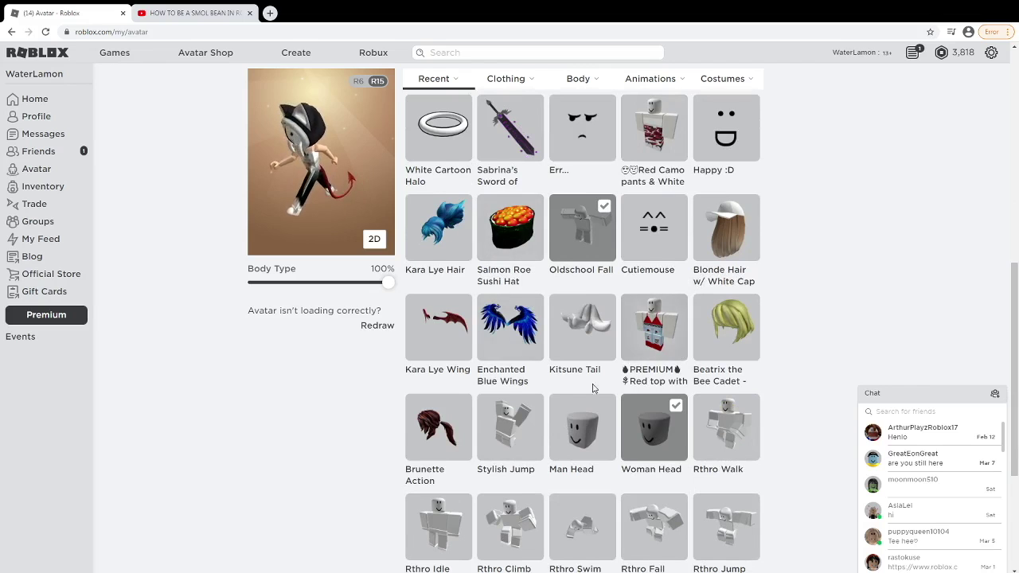
{"action": "scroll", "coordinate": [574, 318], "scroll_direction": "up", "scroll_amount": 3}
{"action": "scroll", "coordinate": [574, 318], "scroll_direction": "up", "scroll_amount": 3}
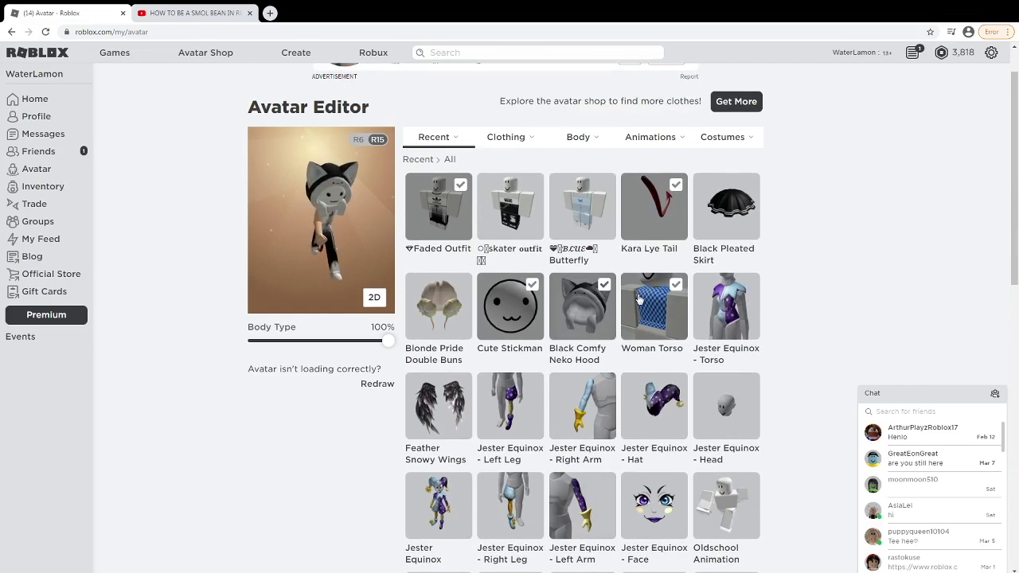
Add the Black Pleated Skirt and Feather Snowy Wings, then swap the skirt for the Kara Lye Tail.
{"action": "left_click", "coordinate": [716, 229]}
{"action": "left_click", "coordinate": [438, 406]}
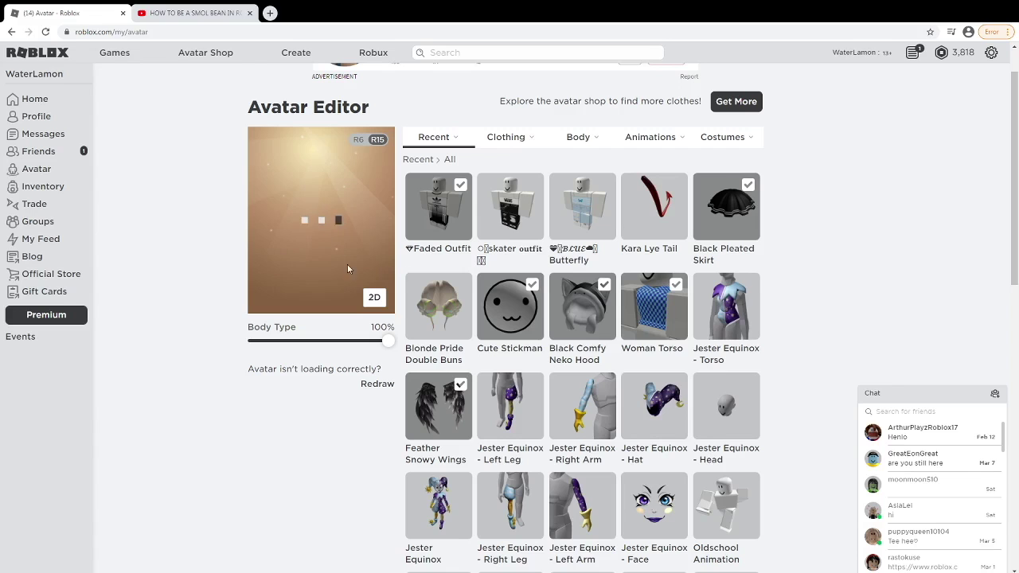
{"action": "left_click_drag", "start_coordinate": [253, 247], "coordinate": [347, 237]}
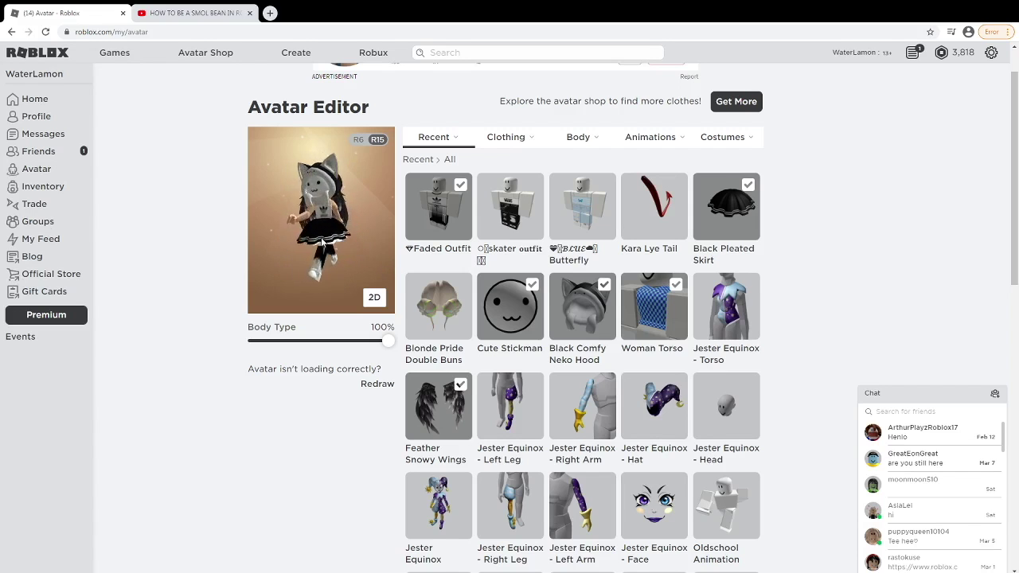
{"action": "left_click", "coordinate": [641, 203]}
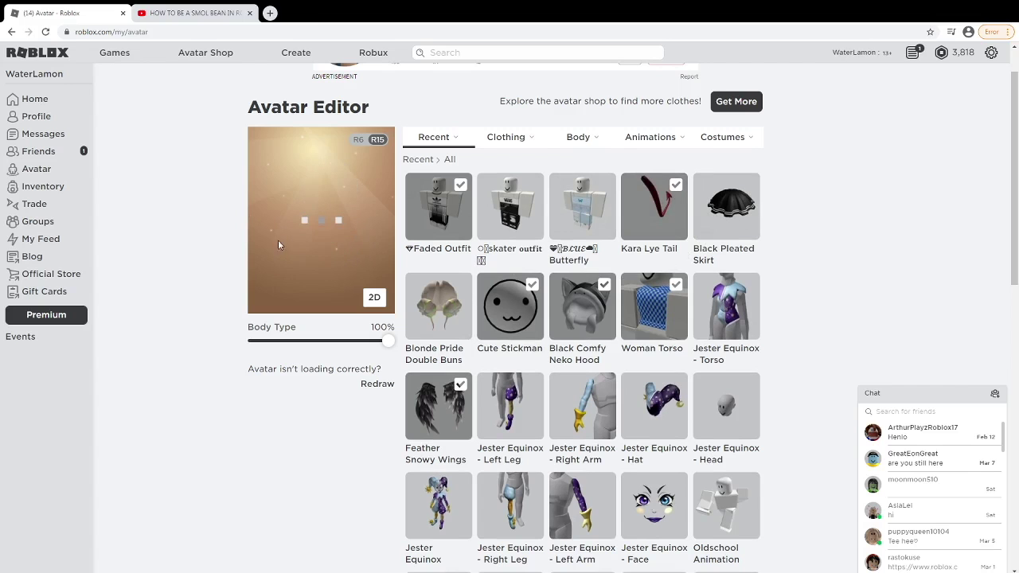
{"action": "scroll", "coordinate": [355, 239], "scroll_direction": "up", "scroll_amount": 1}
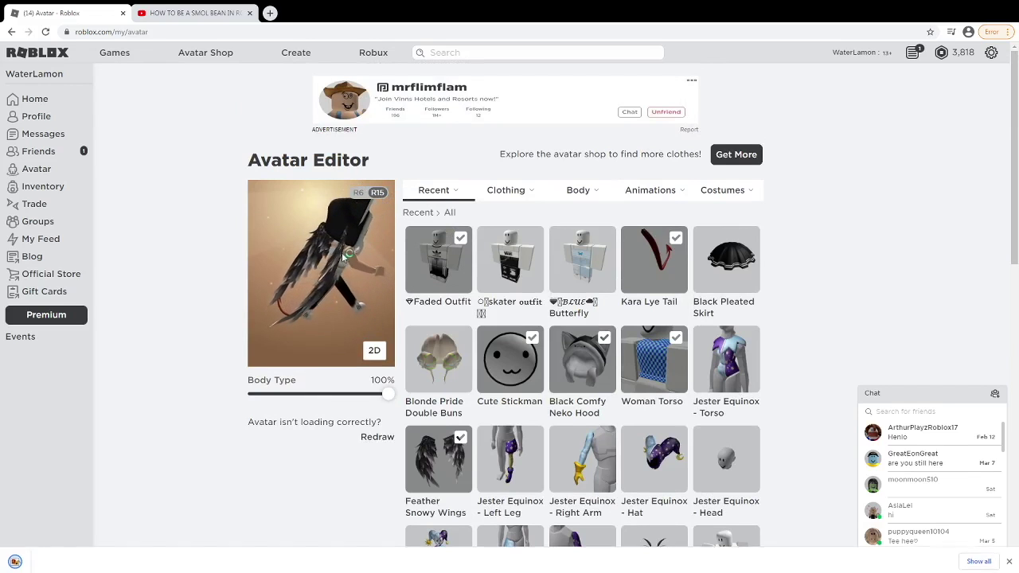
Rotate the finished avatar to inspect its back and the Feather Snowy Wings from the side.
{"action": "left_click", "coordinate": [60, 561]}
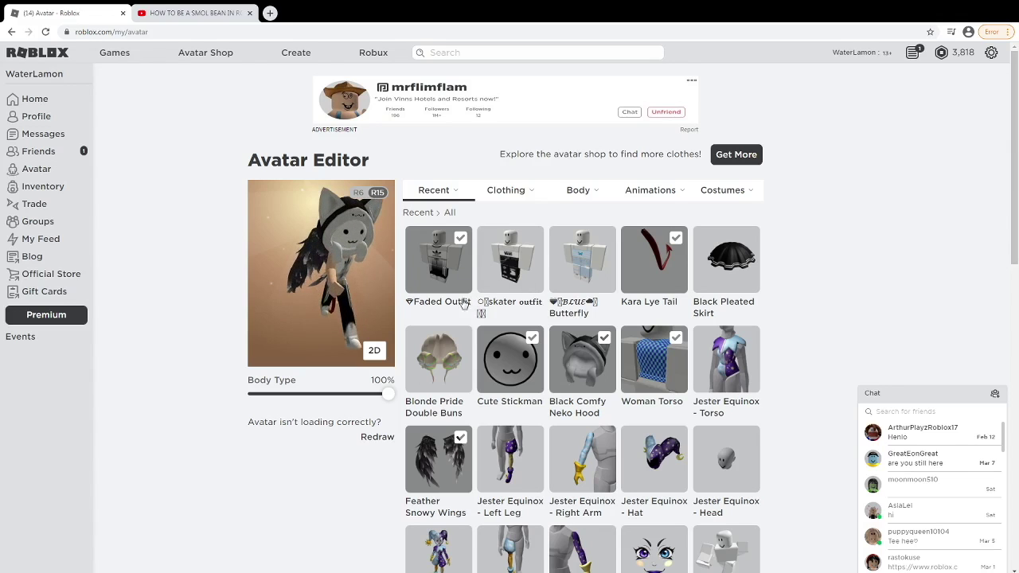
{"action": "left_click_drag", "start_coordinate": [309, 272], "coordinate": [303, 270]}
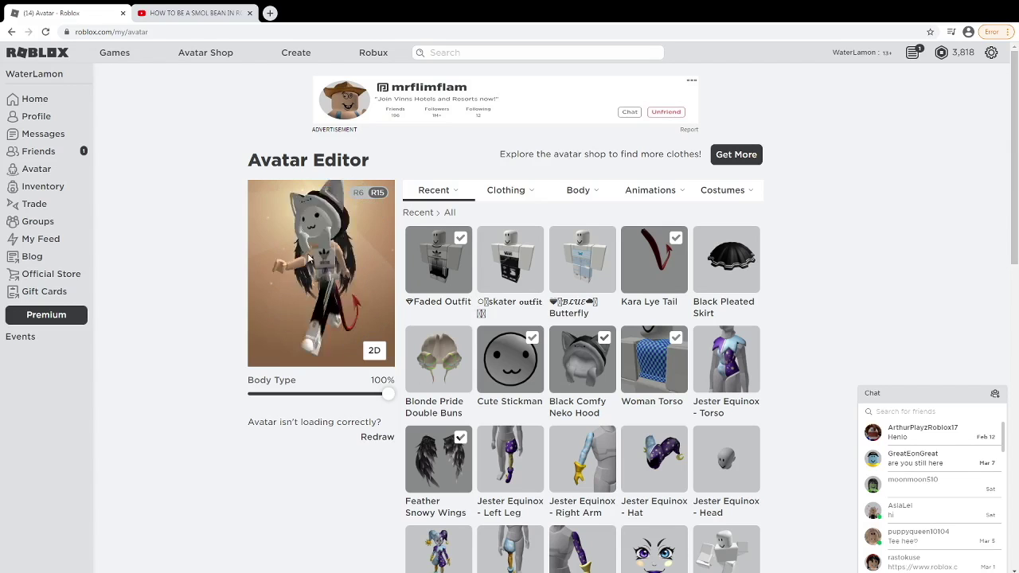
{"action": "mouse_move", "coordinate": [336, 277]}
{"action": "left_mouse_down"}
{"action": "mouse_move", "coordinate": [366, 272]}
{"action": "mouse_move", "coordinate": [318, 276]}
{"action": "mouse_move", "coordinate": [343, 262]}
{"action": "mouse_move", "coordinate": [244, 271]}
{"action": "left_mouse_up"}
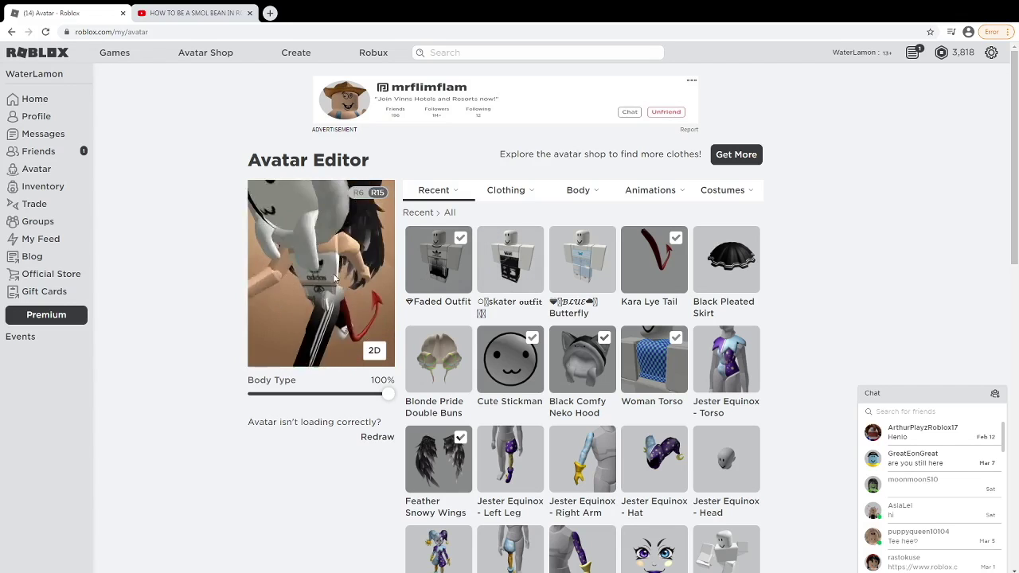